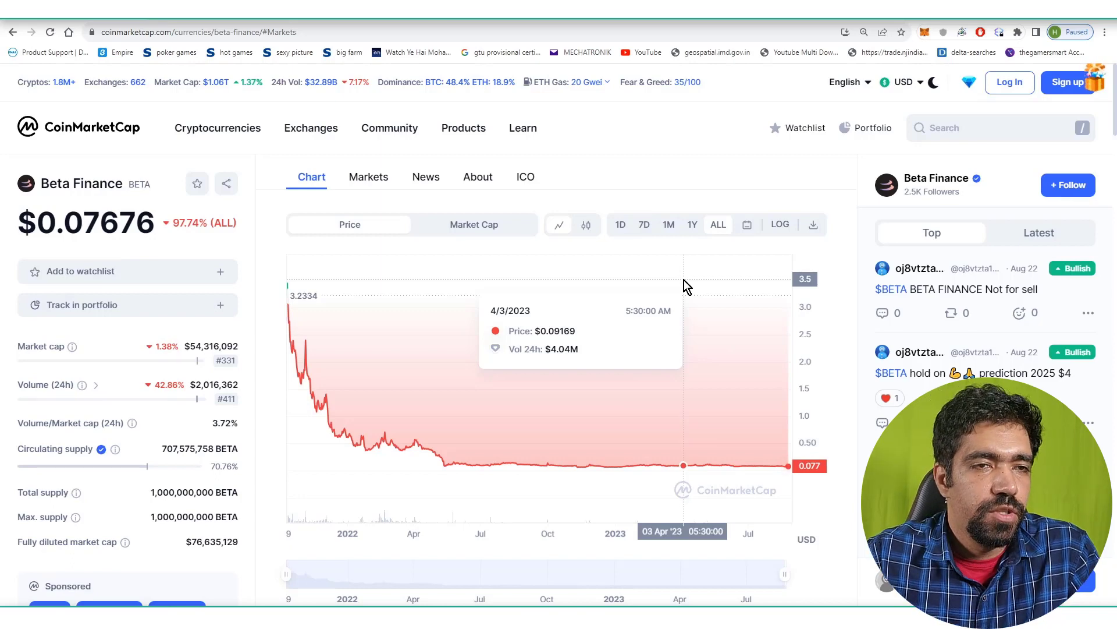
- Search for "beta", open the Beta Finance coin page and highlight its current price
click(946, 133)
text(beta)
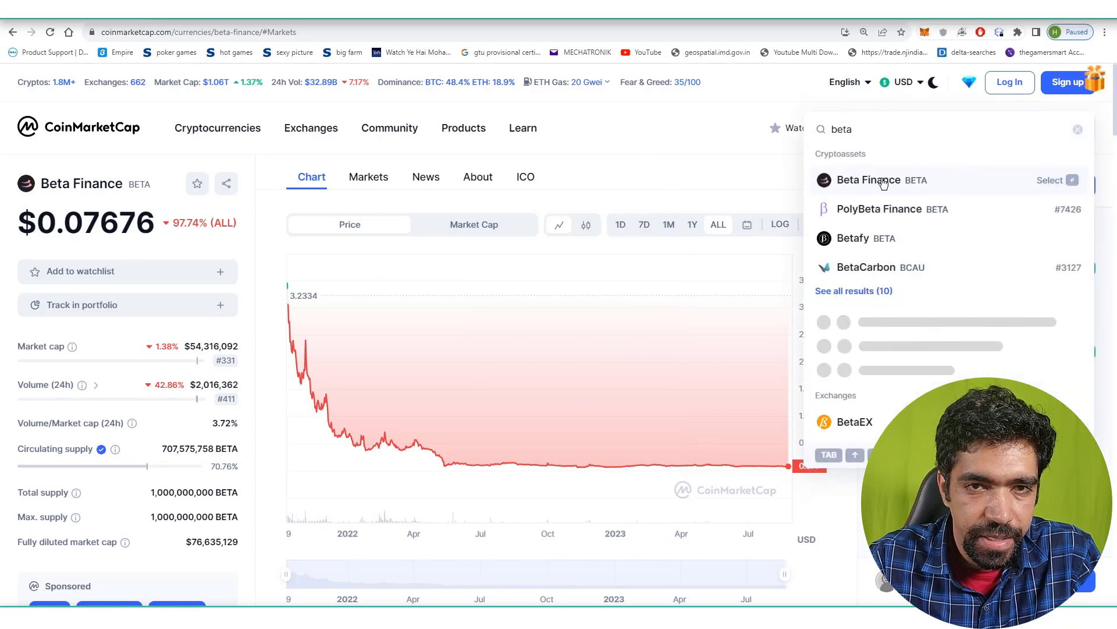
click(873, 181)
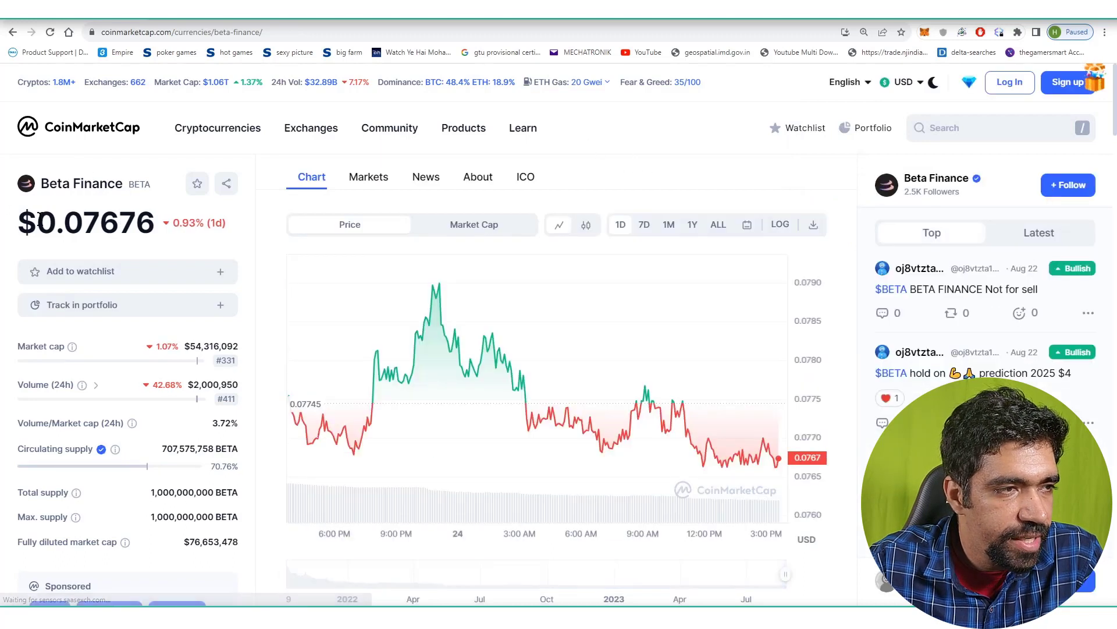
drag(38, 220, 111, 218)
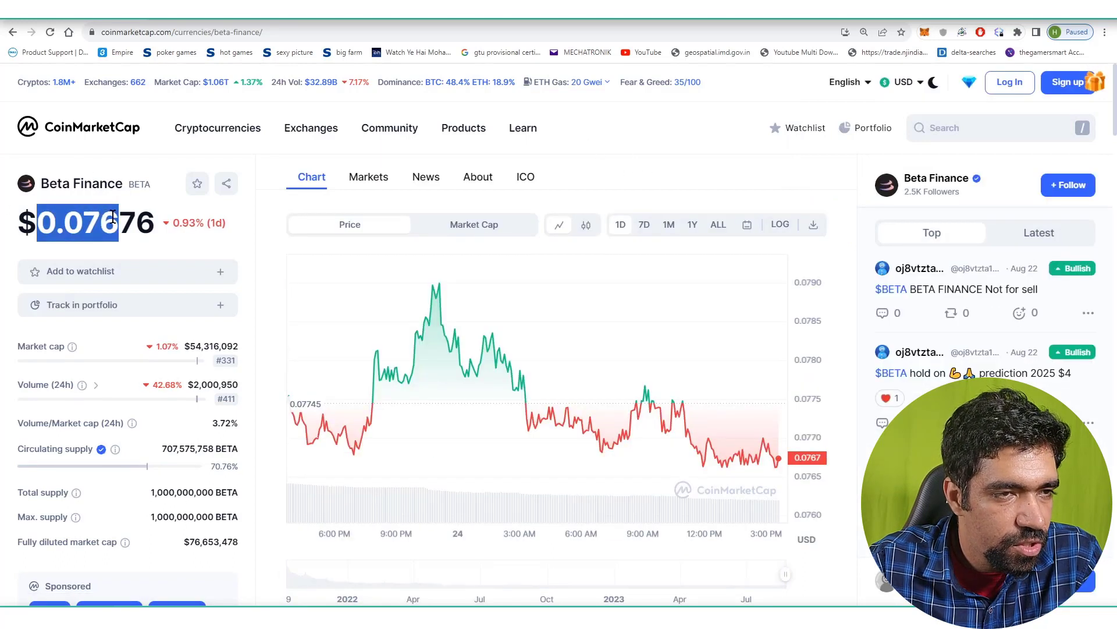
- Review the exchanges and trading pairs listed in the Beta Finance markets table
click(354, 175)
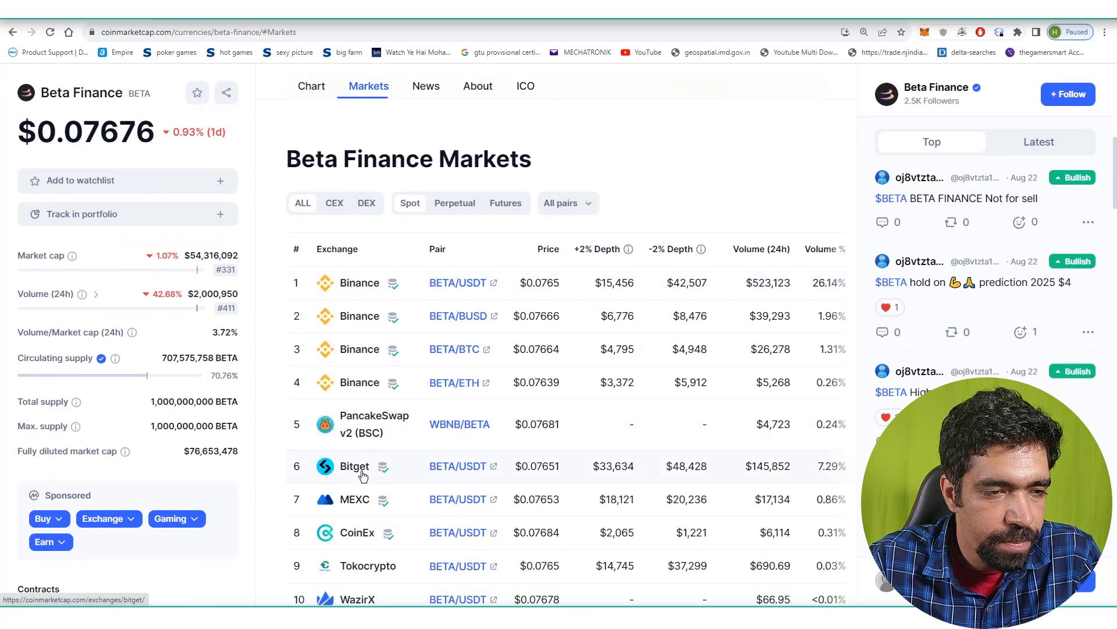
scroll(368, 540, down, 3)
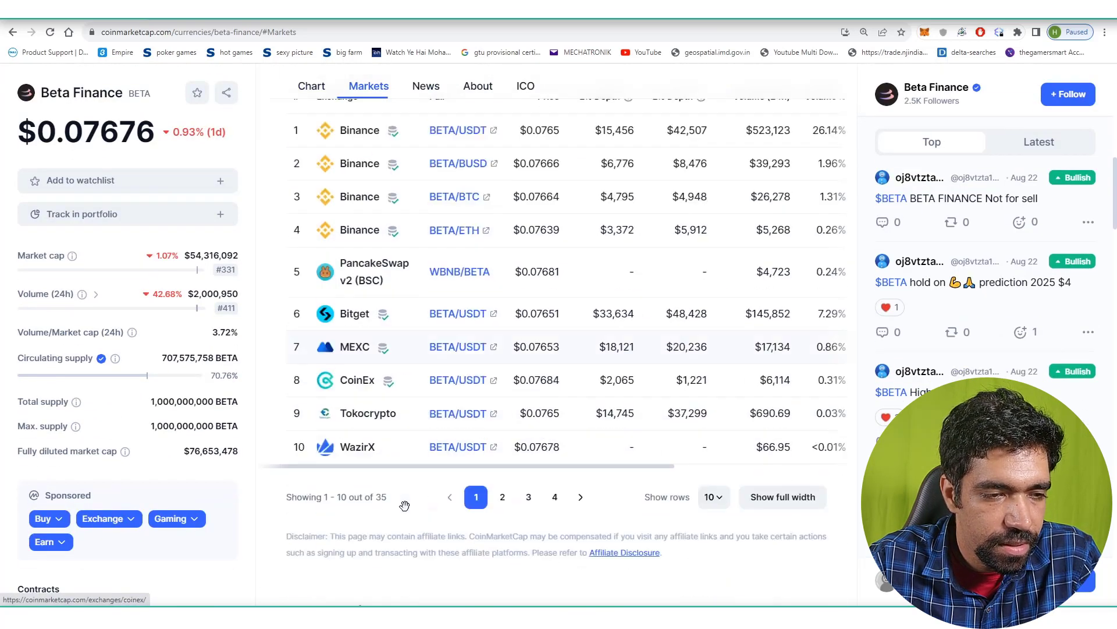
scroll(452, 457, up, 10)
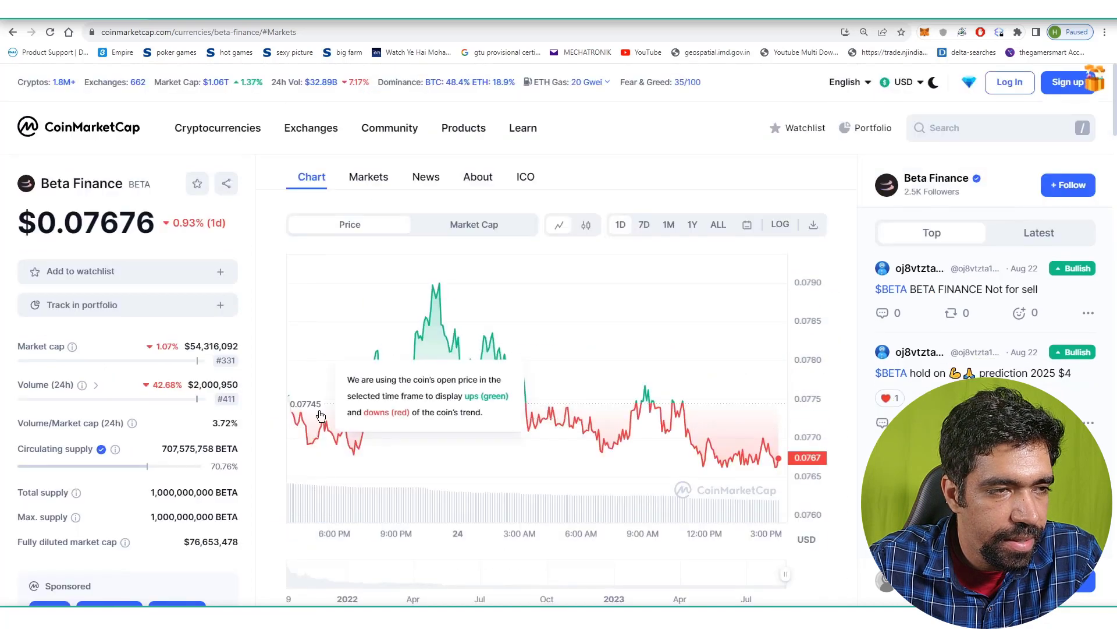
- Examine Beta Finance's market cap, 24-hour volume, maximum supply and circulating supply, highlighting the relevant statistics
drag(63, 346, 19, 346)
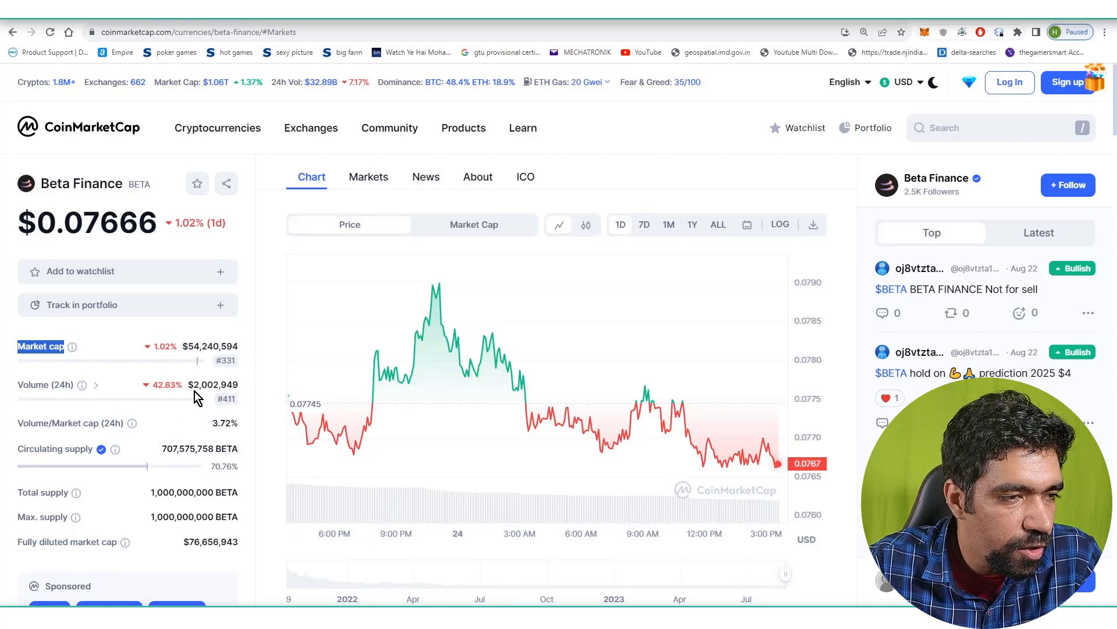
drag(194, 384, 219, 384)
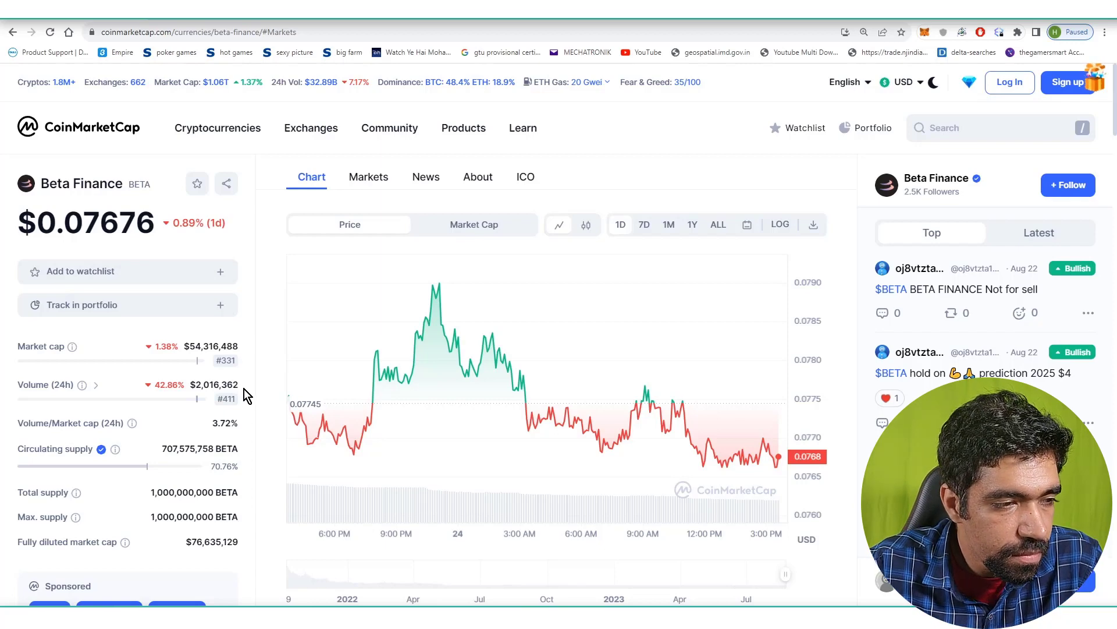
scroll(248, 408, down, 2)
drag(151, 419, 209, 419)
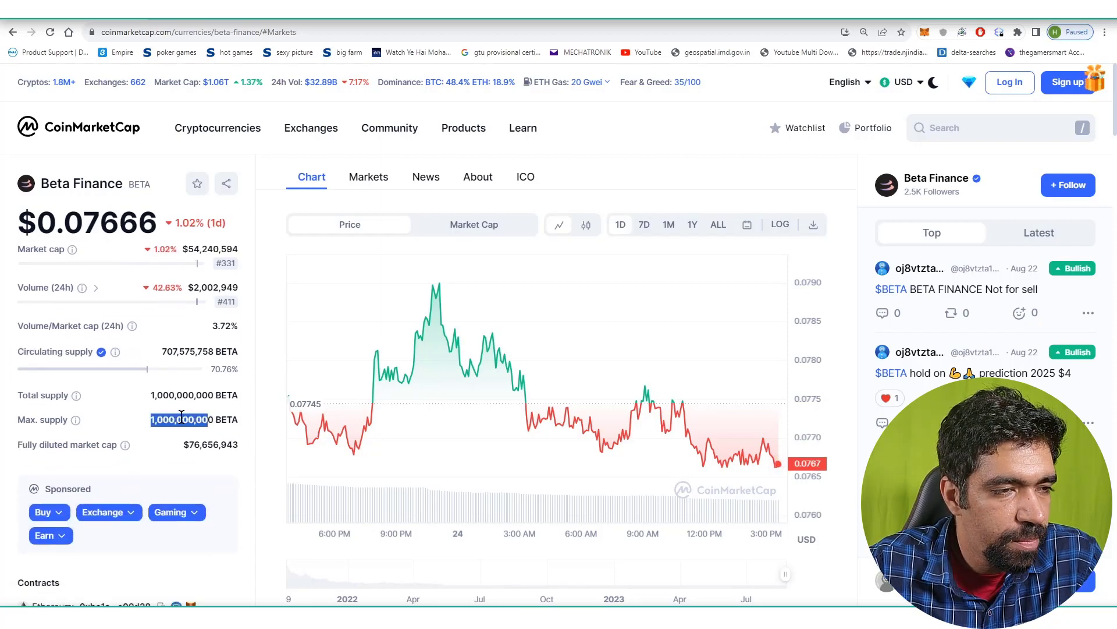
drag(163, 352, 195, 351)
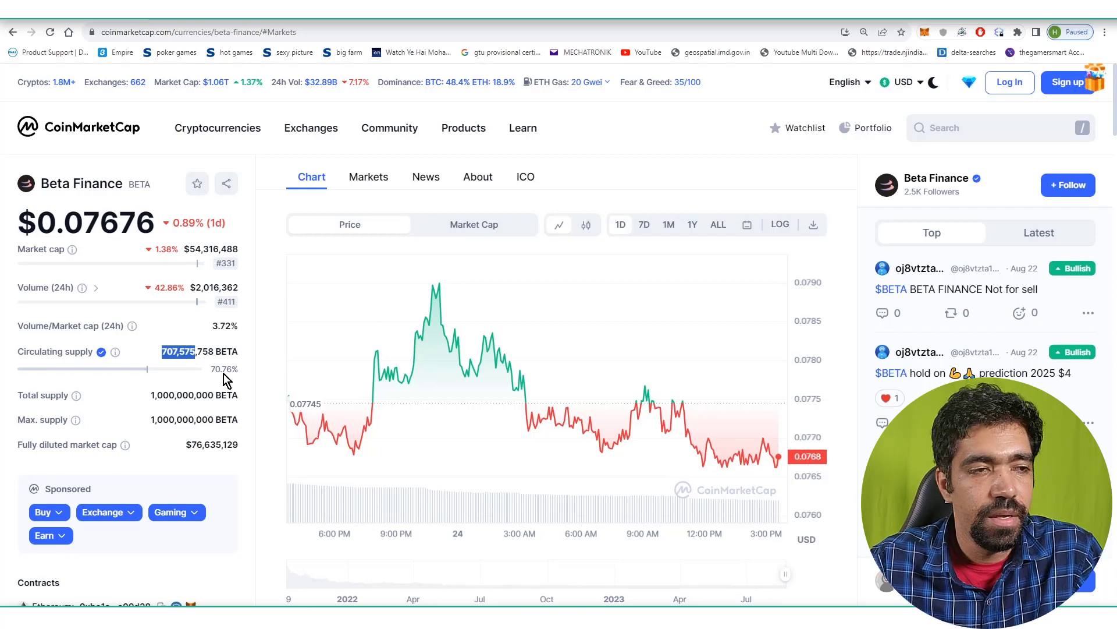
- Show Beta Finance's price chart over the ALL time range and look it over
click(718, 224)
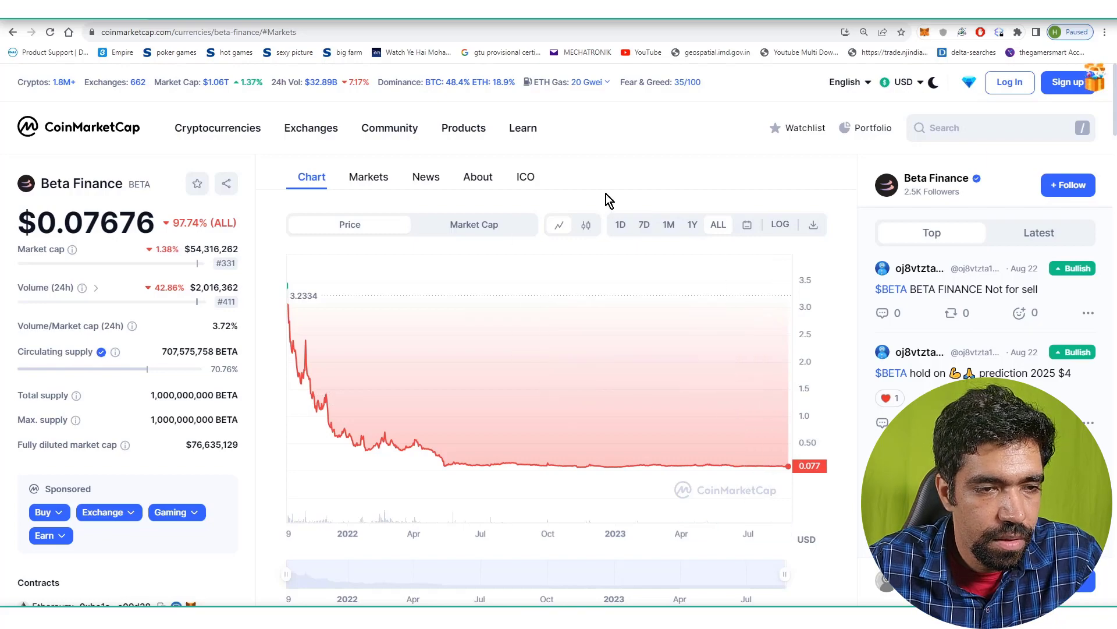
scroll(498, 507, down, 5)
scroll(498, 507, down, 3)
scroll(460, 495, up, 3)
scroll(457, 492, down, 3)
scroll(422, 423, up, 6)
- Display the chart by market cap and compare its 1D range with the ALL range
click(470, 125)
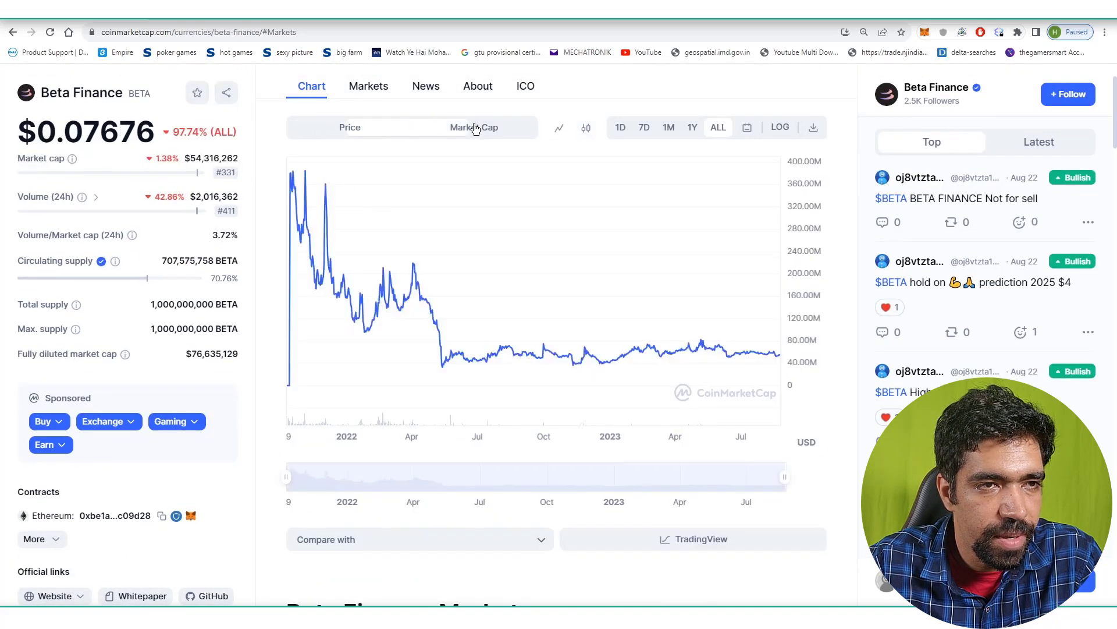
click(621, 130)
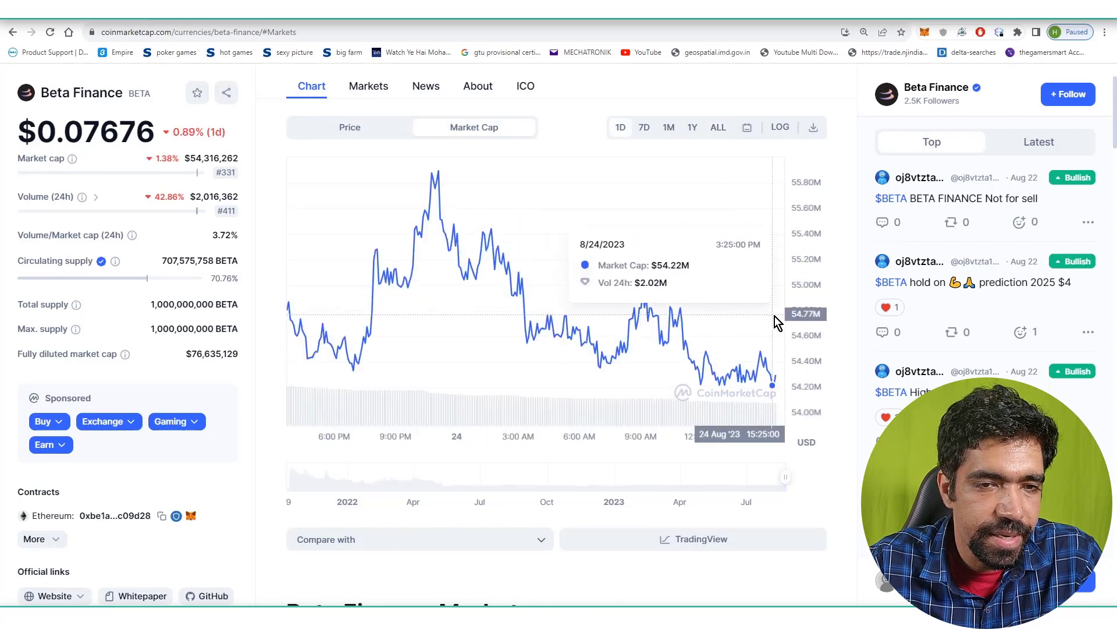
click(719, 128)
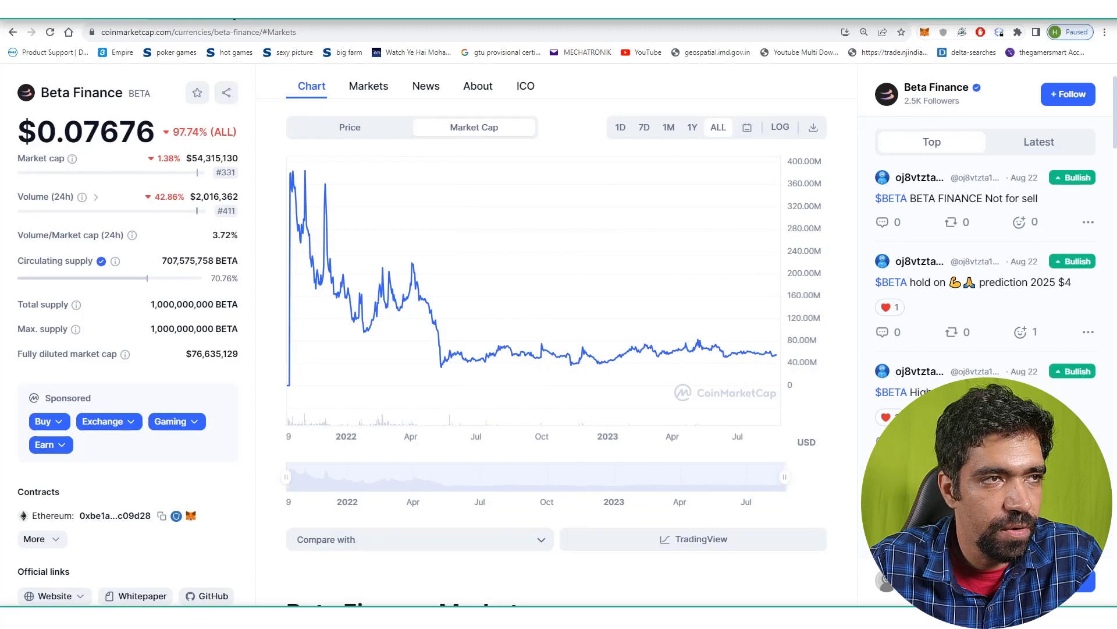
- Switch to the TradingView chart of BETA/TetherUS and examine the daily candles from late 2022 to August 2023
click(234, 19)
scroll(647, 258, down, 2)
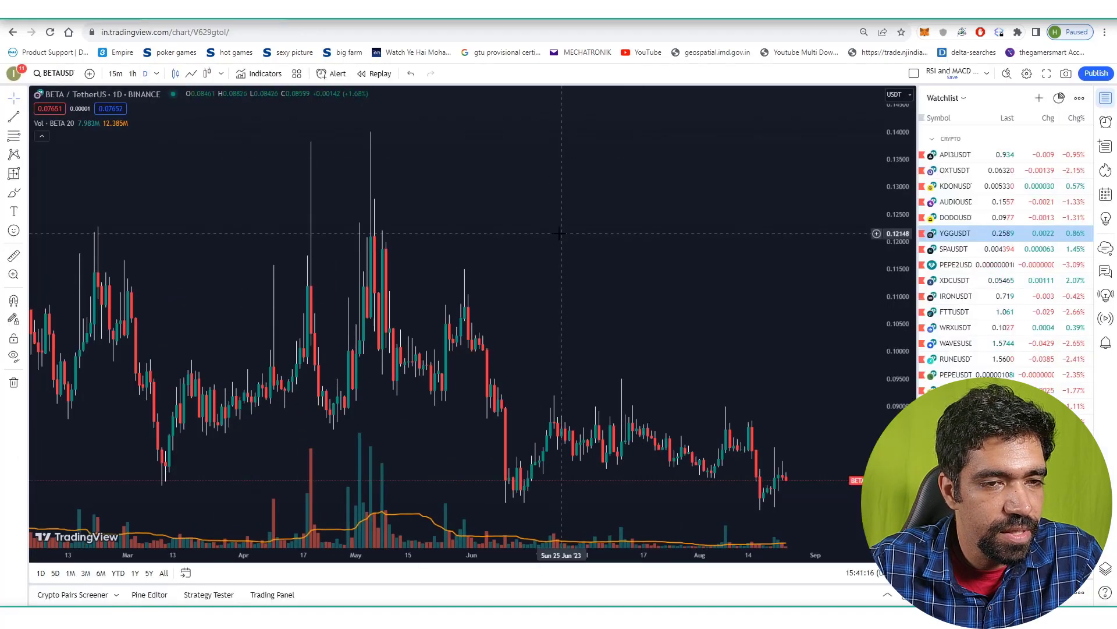
scroll(542, 220, down, 5)
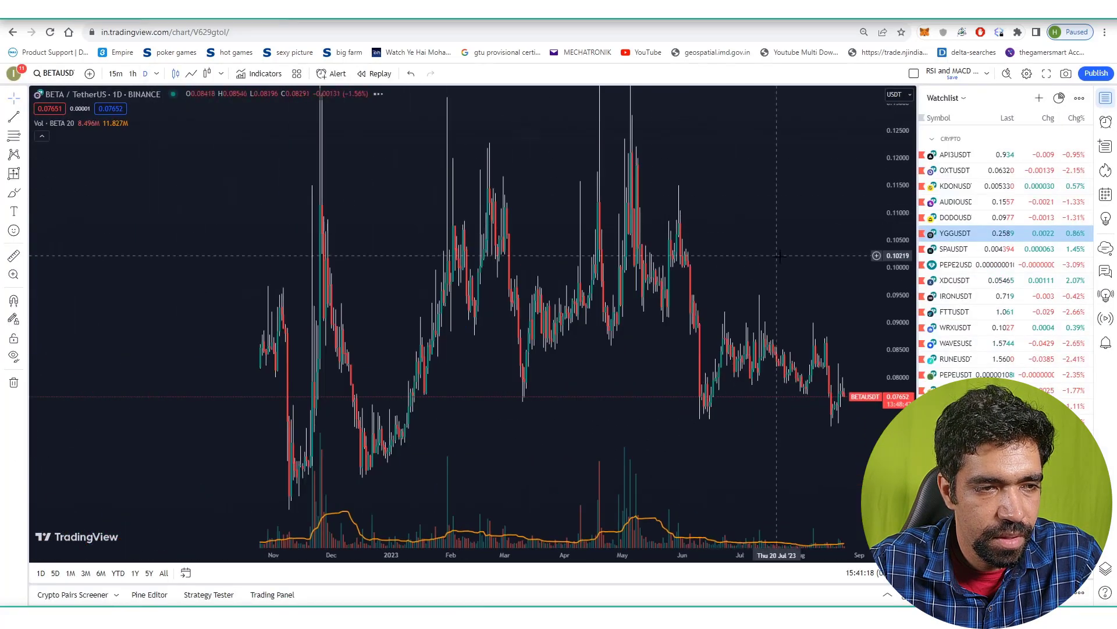
drag(781, 257, 804, 115)
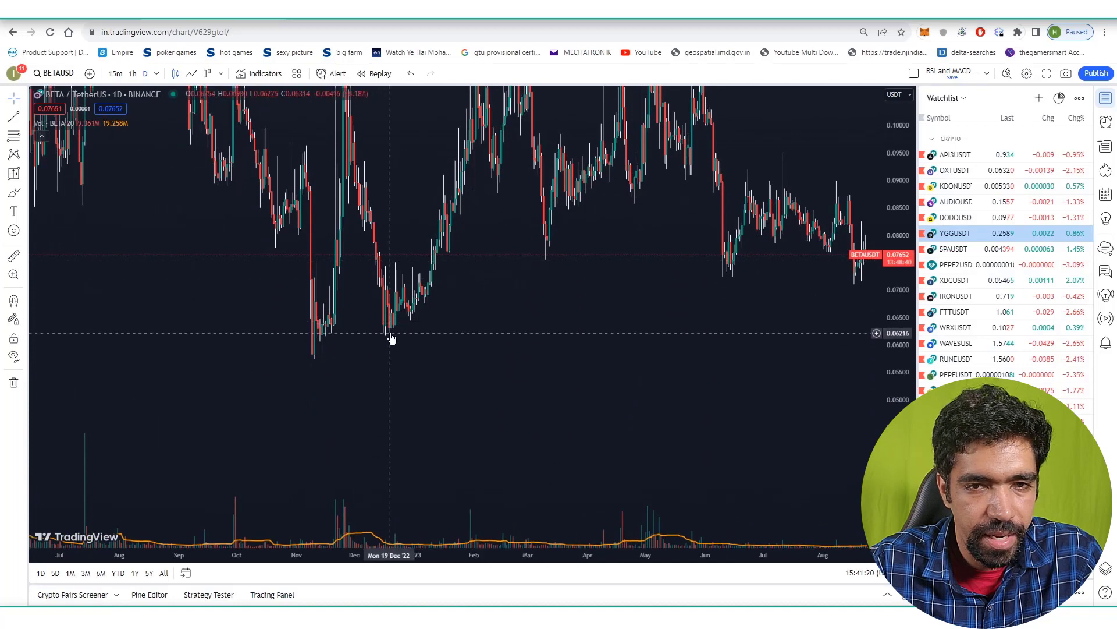
scroll(389, 333, up, 4)
drag(503, 318, 309, 333)
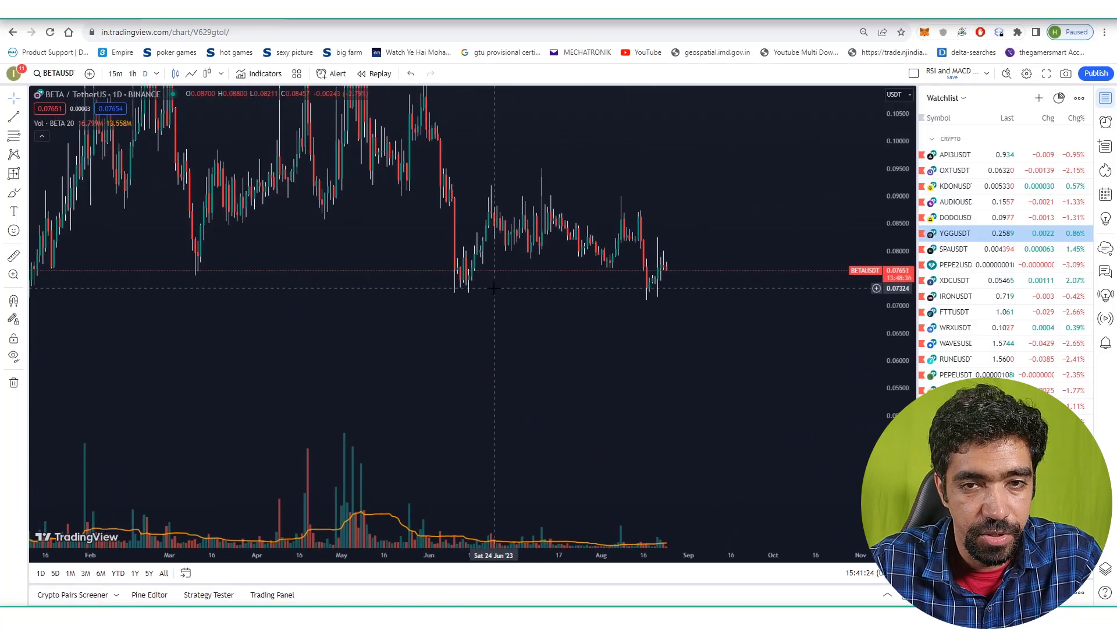
scroll(494, 287, down, 4)
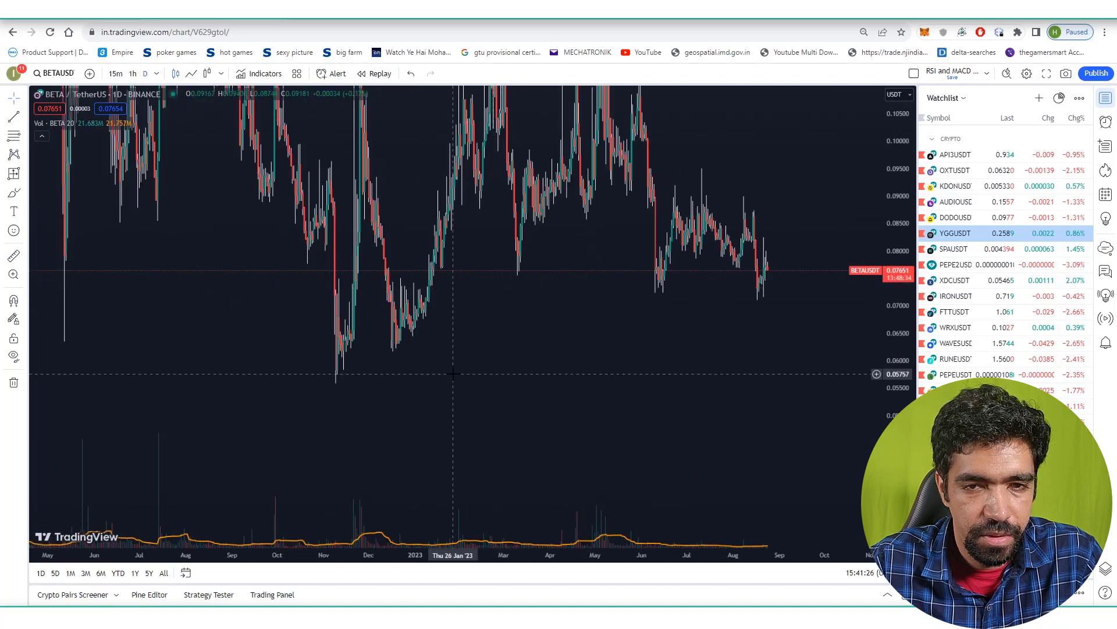
scroll(453, 374, up, 4)
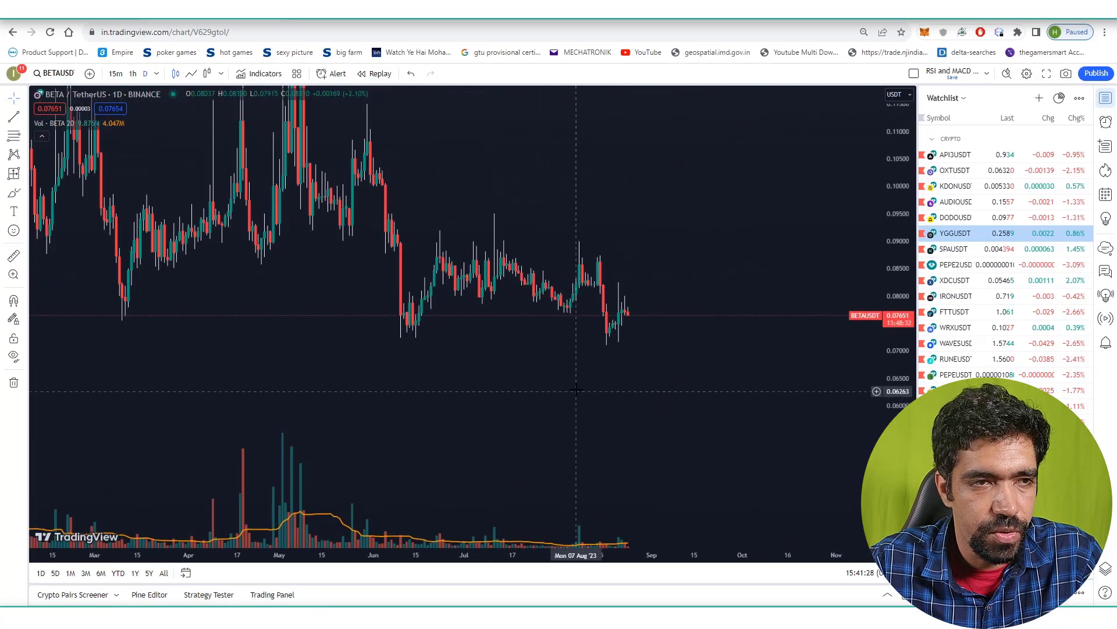
scroll(576, 388, down, 3)
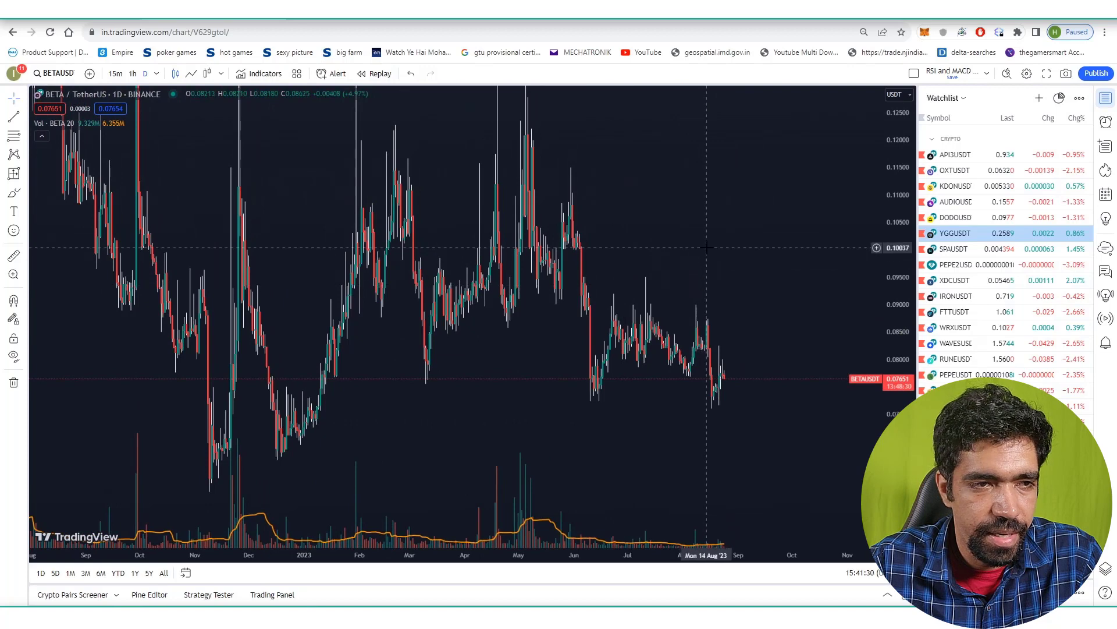
drag(668, 435, 672, 424)
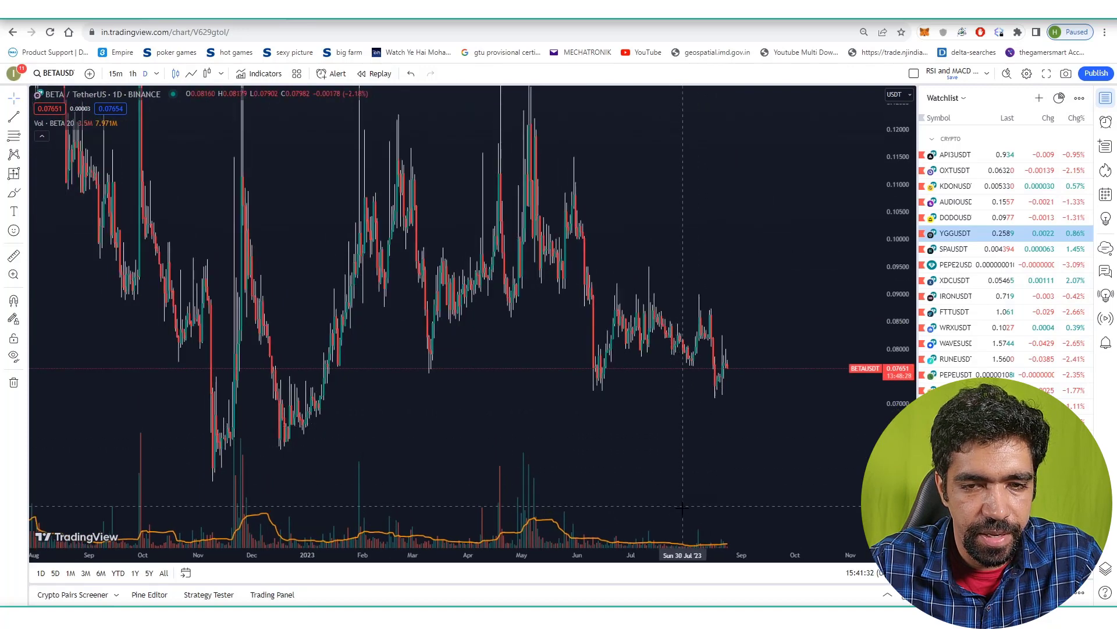
- Add a horizontal line at about 0.0503 and a second one with its price set to 0.10000 on the BETA/TetherUS chart
key(alt+h)
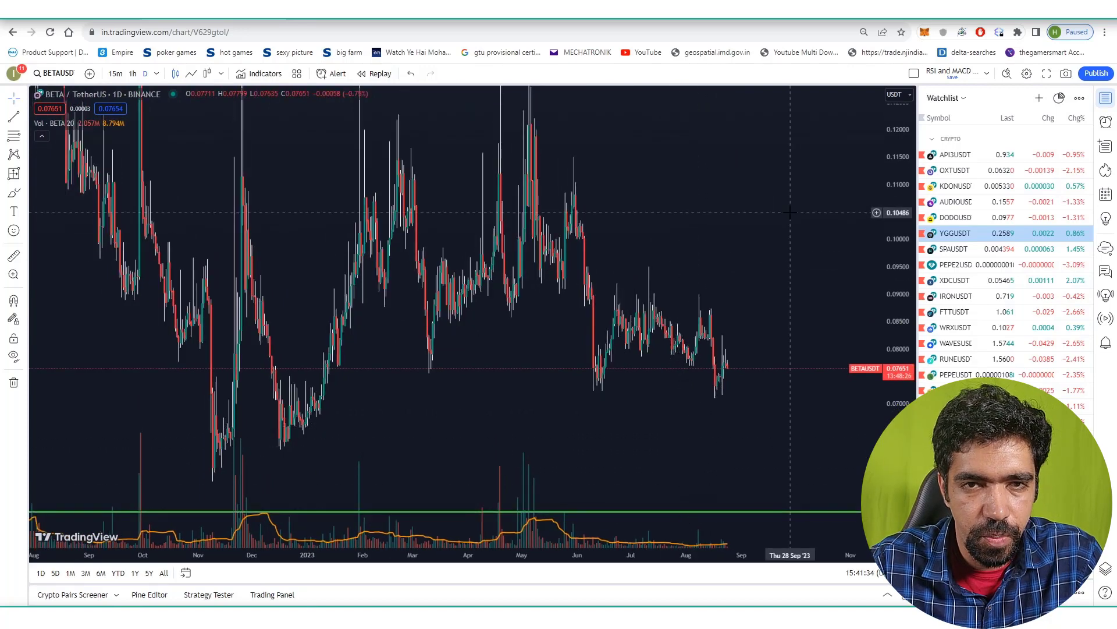
key(alt+h)
click(685, 104)
text(0.10000)
click(636, 398)
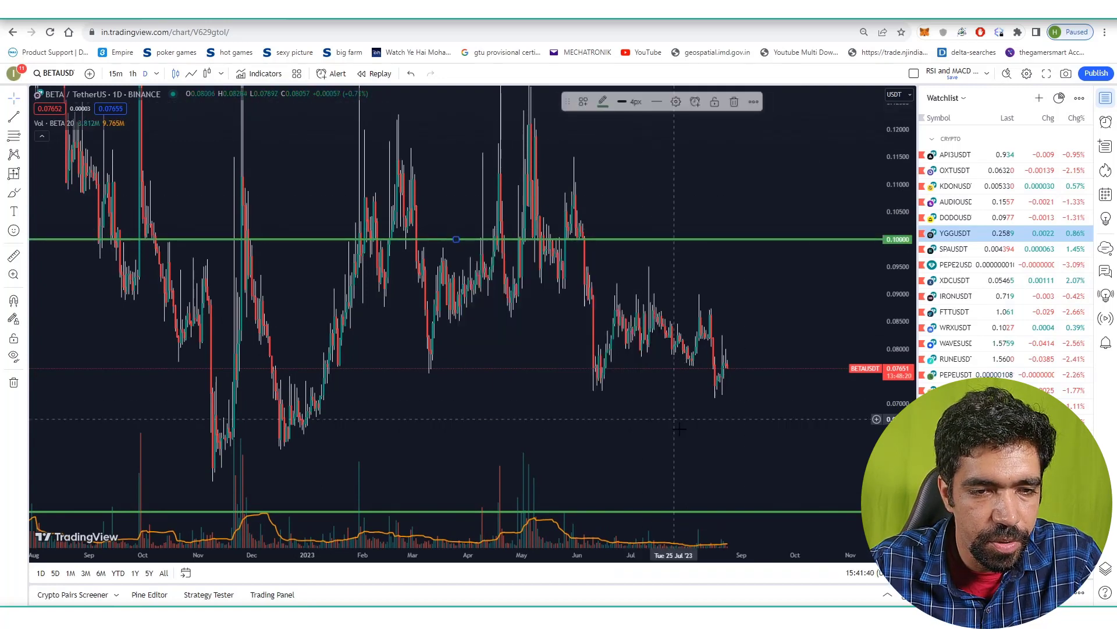
- Set the price coordinate of the lower horizontal line to 0.05000
click(672, 512)
click(678, 101)
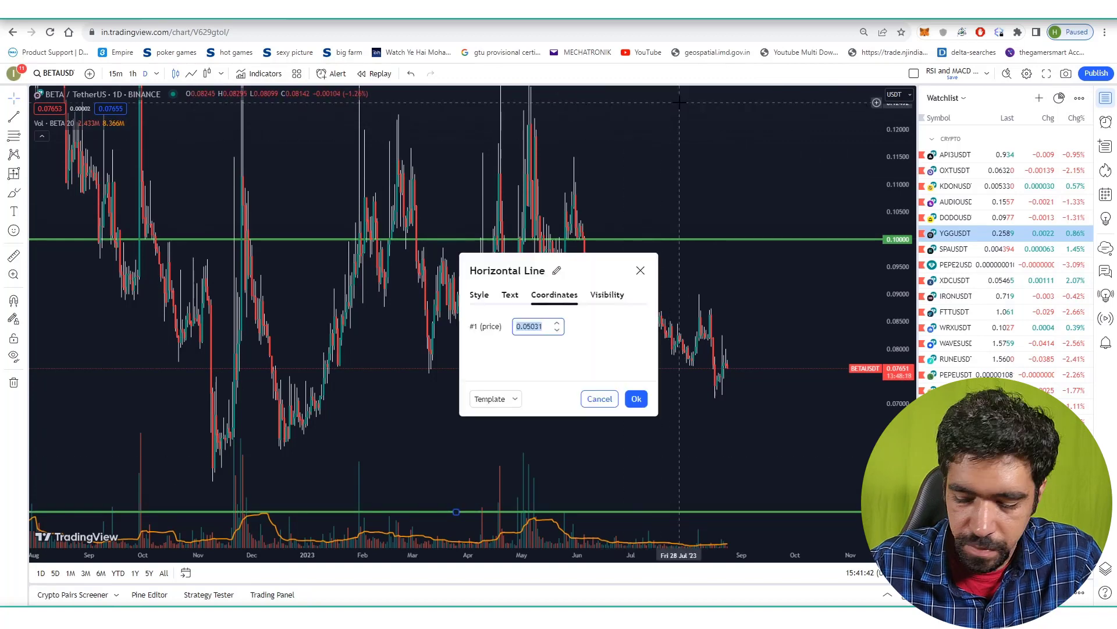
text(0.05000)
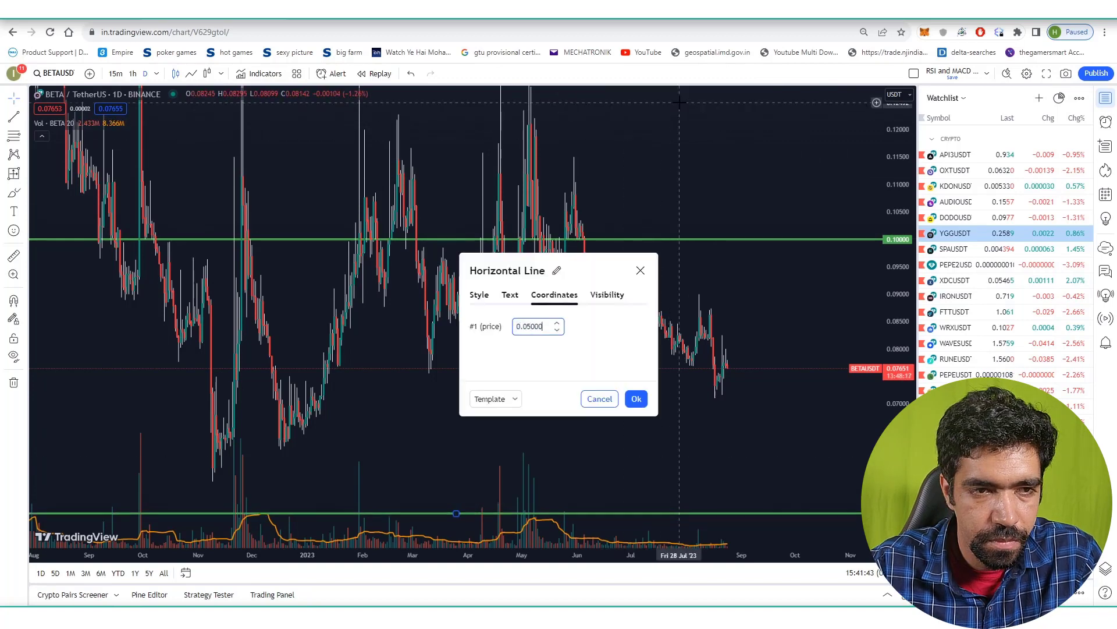
click(636, 398)
- Measure the upward move from the latest daily candle at about 0.07657 to about 0.07997 with a Date and Price Range
scroll(710, 308, up, 5)
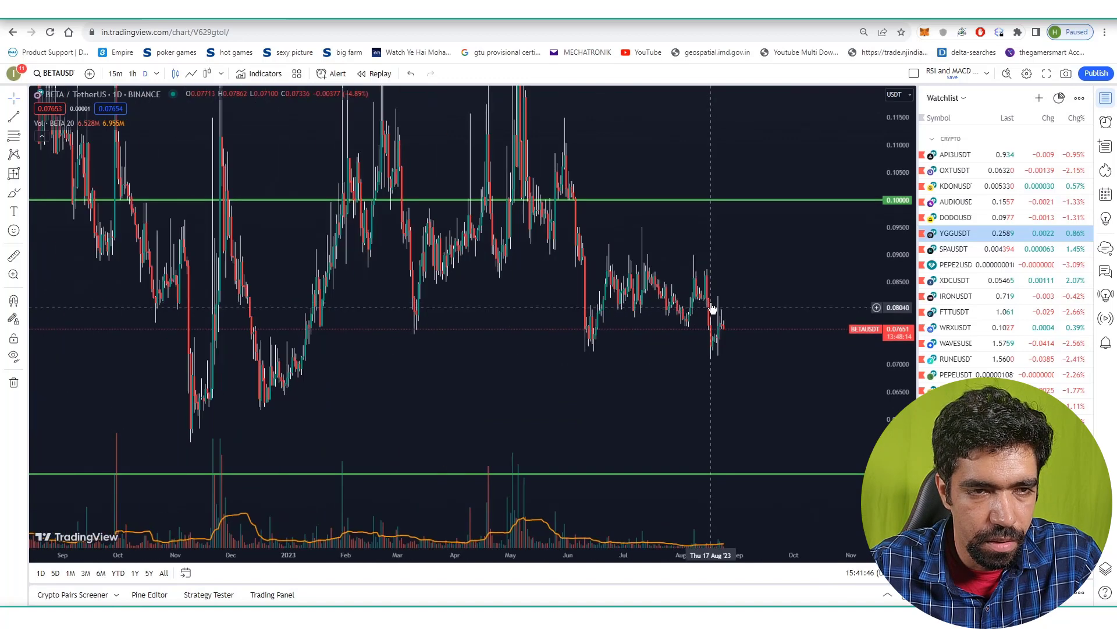
drag(755, 285, 692, 291)
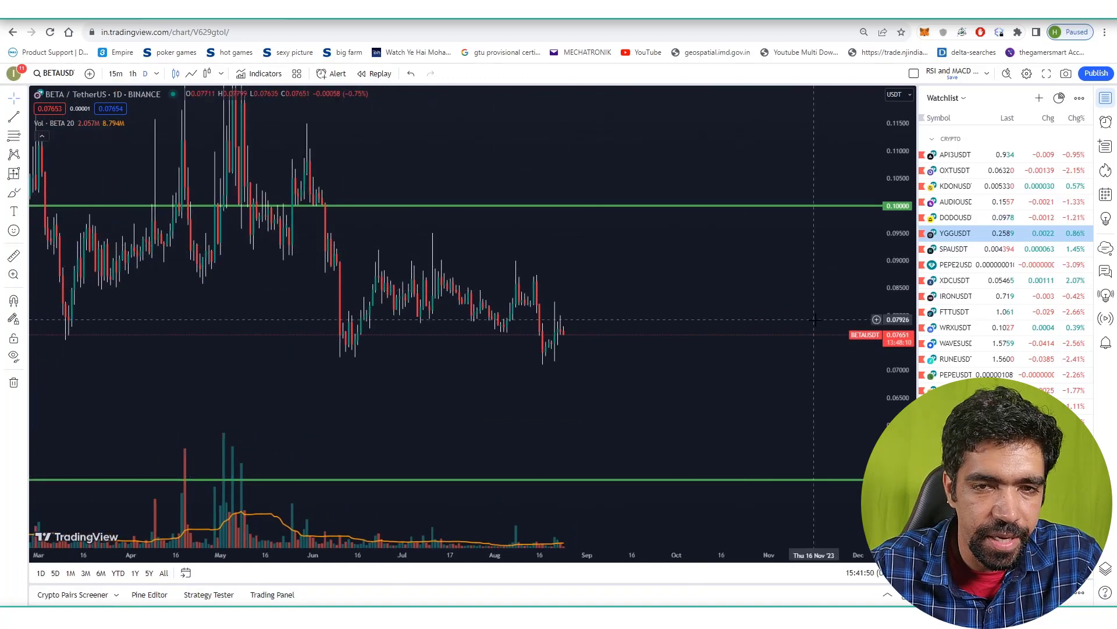
scroll(713, 309, up, 4)
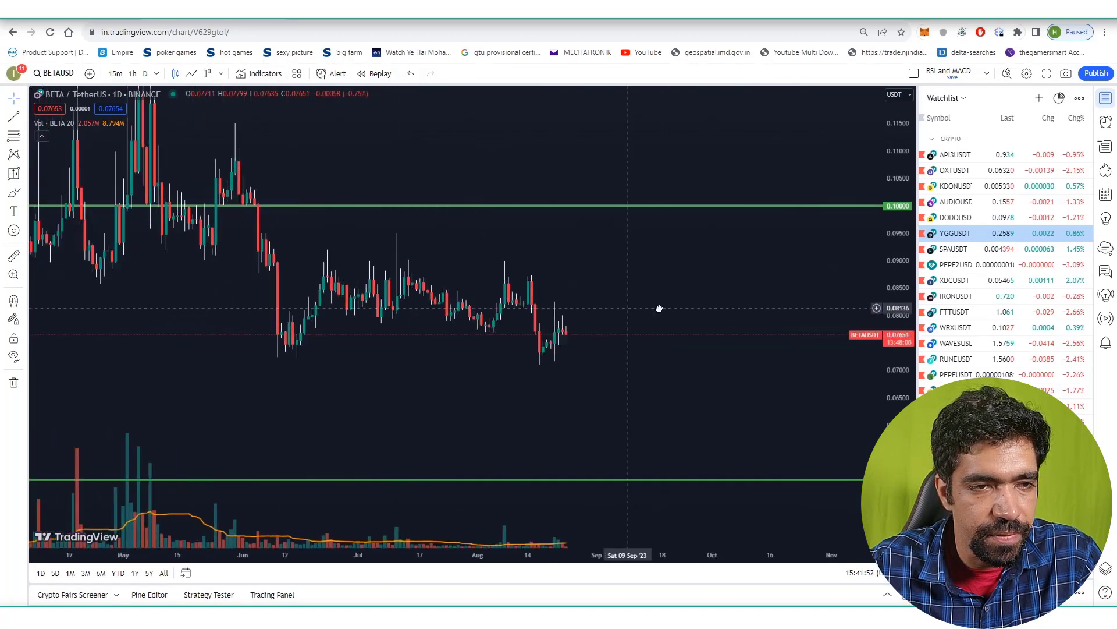
scroll(742, 258, up, 3)
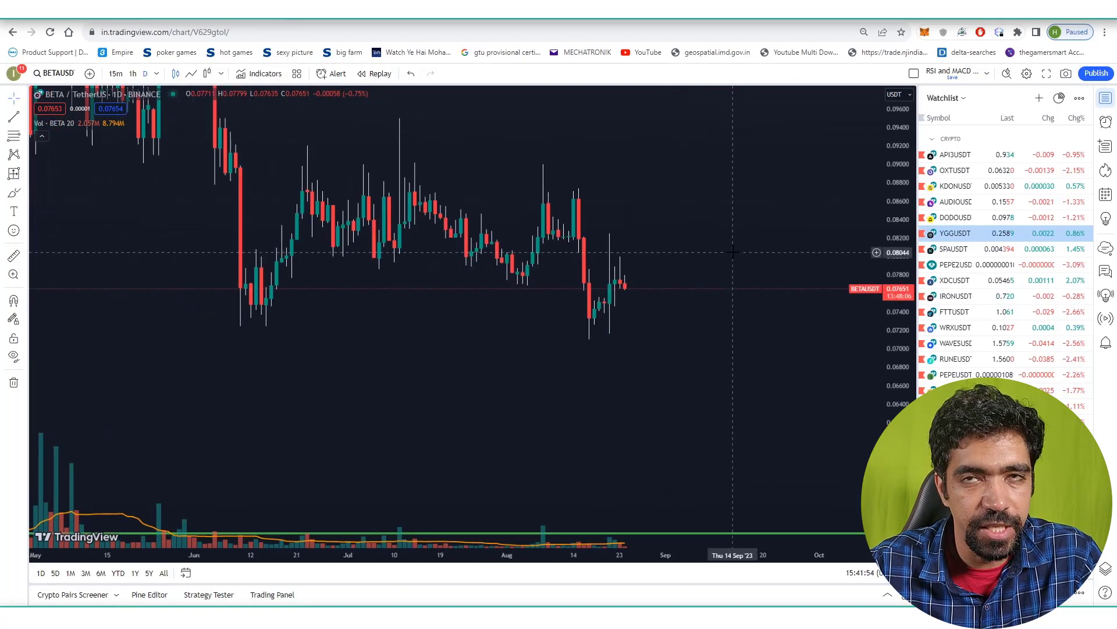
click(25, 175)
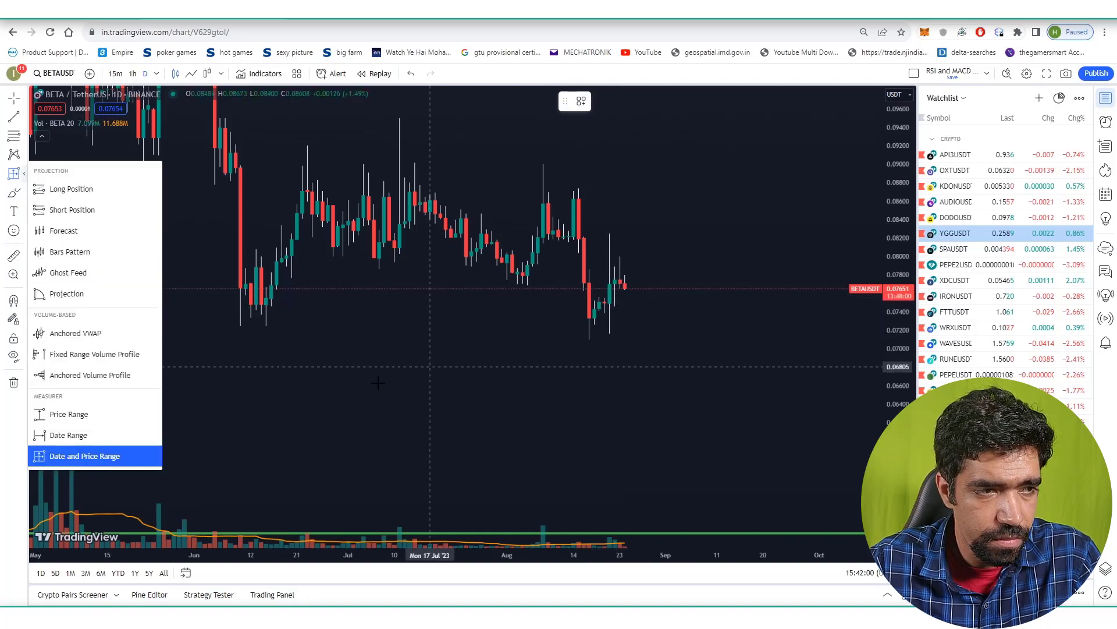
click(106, 453)
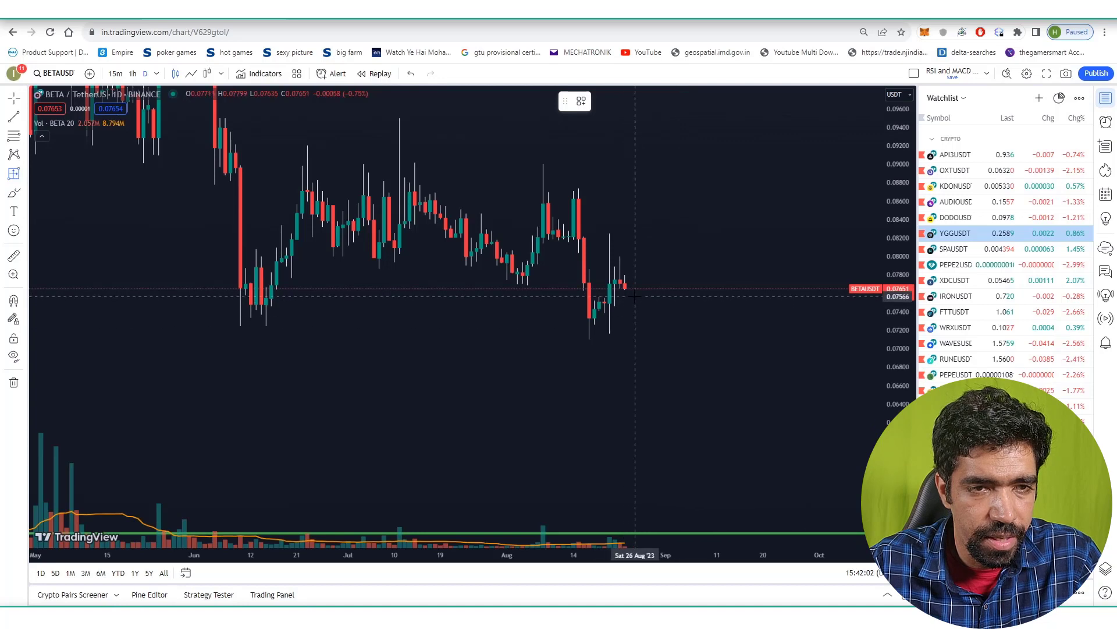
scroll(465, 268, up, 5)
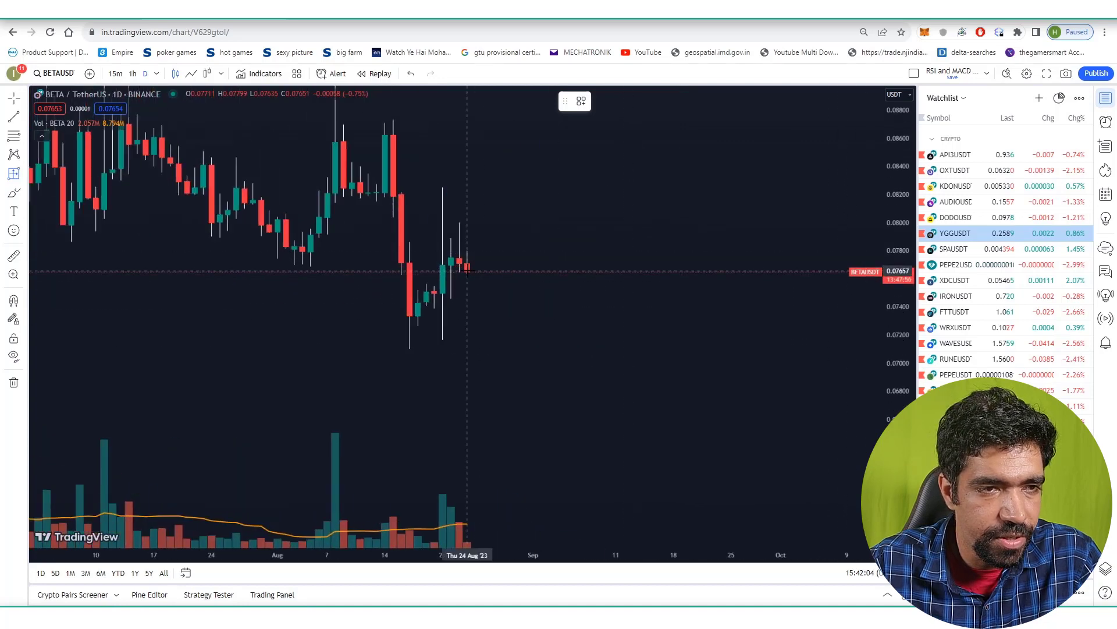
click(467, 269)
click(474, 222)
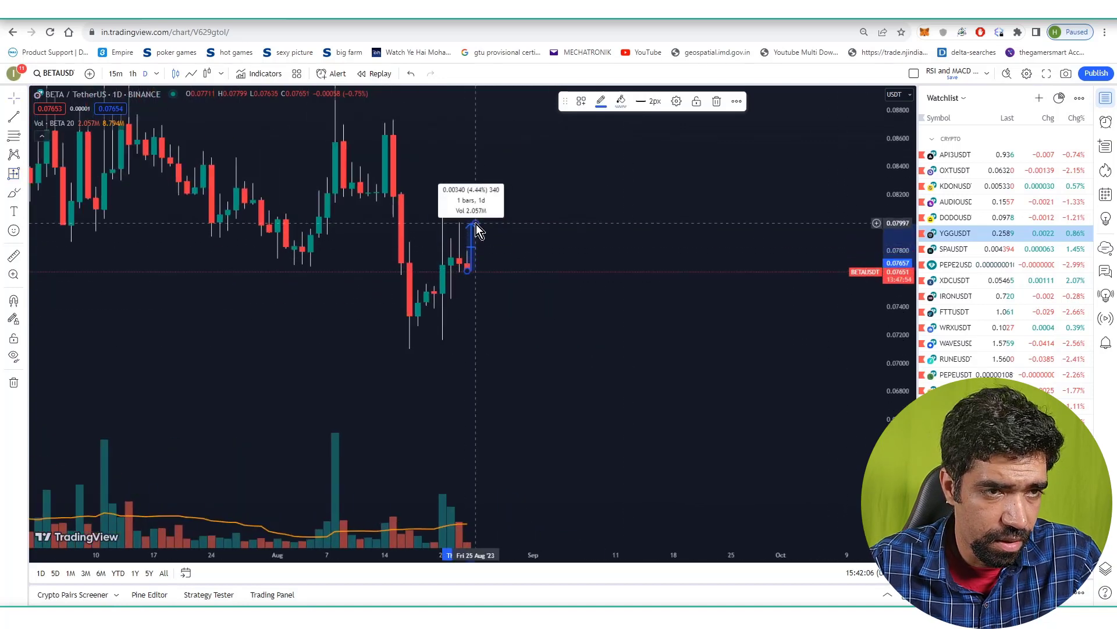
- Measure two more recent price rises with Date and Price Ranges, from about 0.07463 to 0.07907 and from about 0.07149 to 0.08008
click(13, 173)
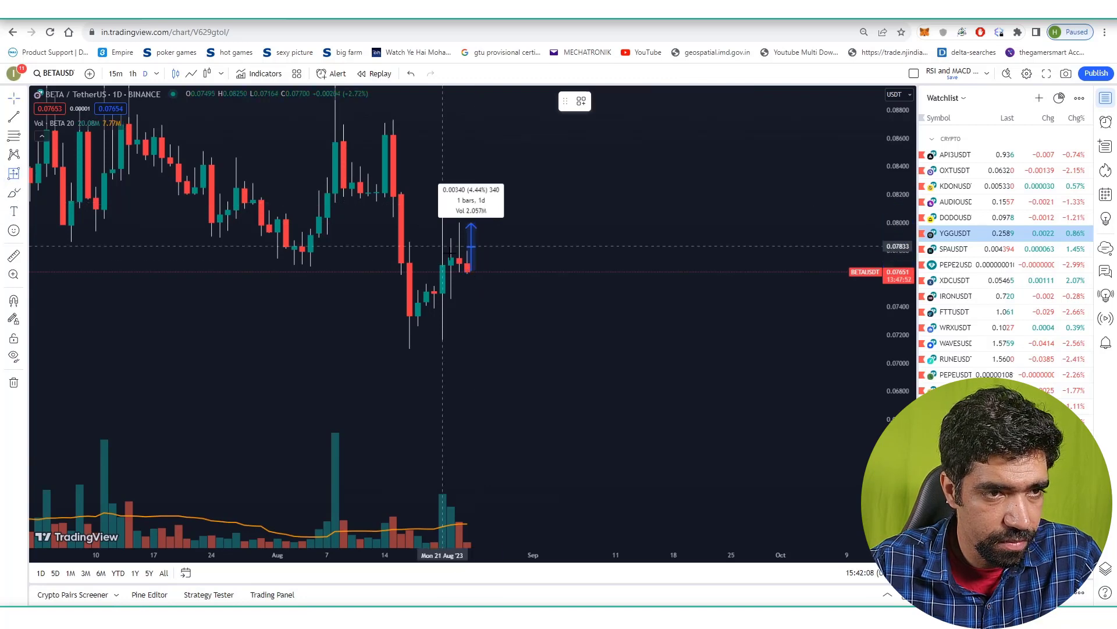
click(460, 298)
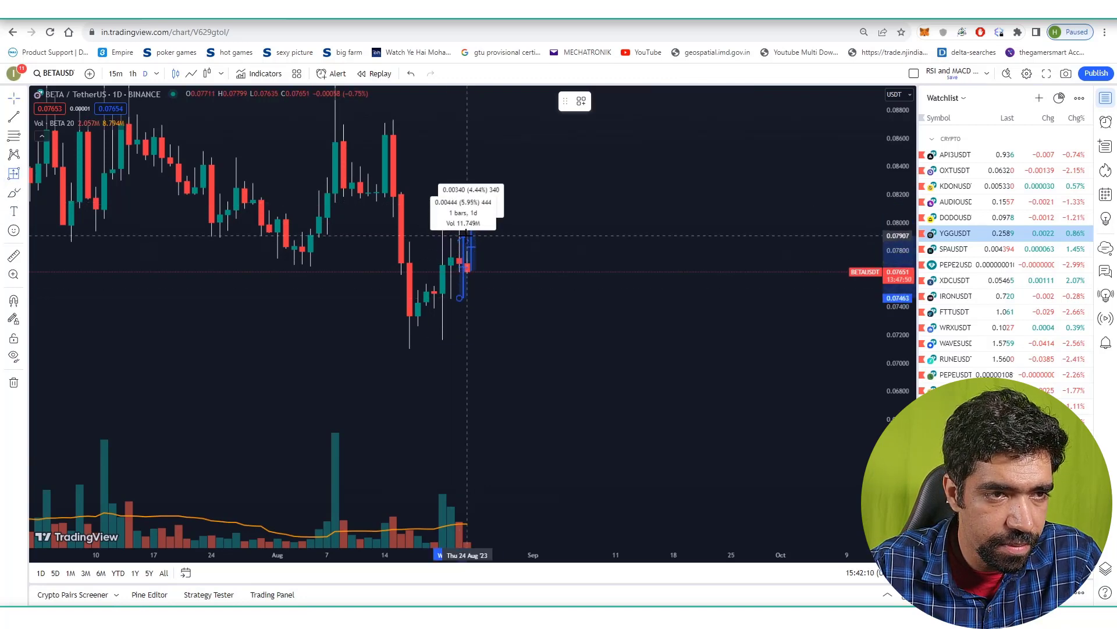
click(466, 236)
click(13, 174)
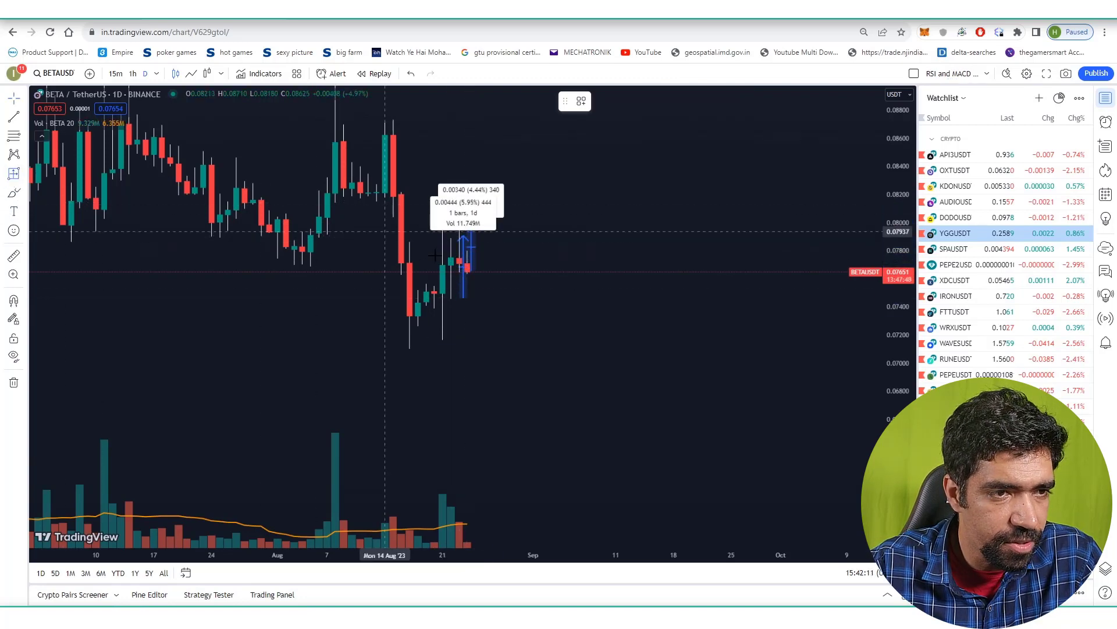
click(451, 343)
click(451, 222)
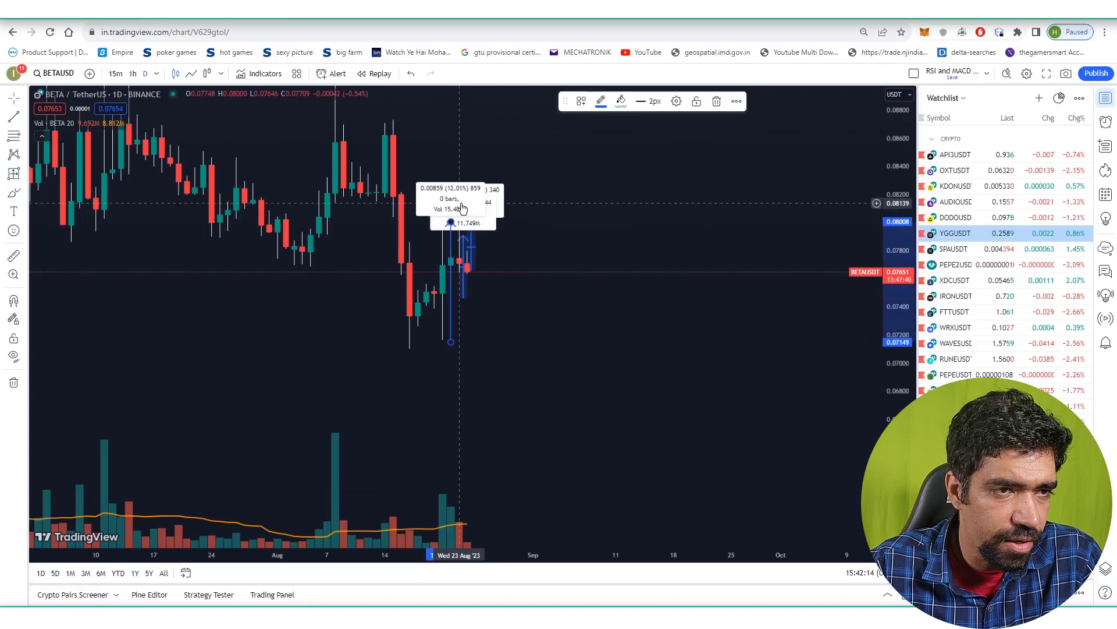
- Delete all three Date and Price Range measurements from the BETA/TetherUS chart
key(Delete)
click(462, 207)
key(Delete)
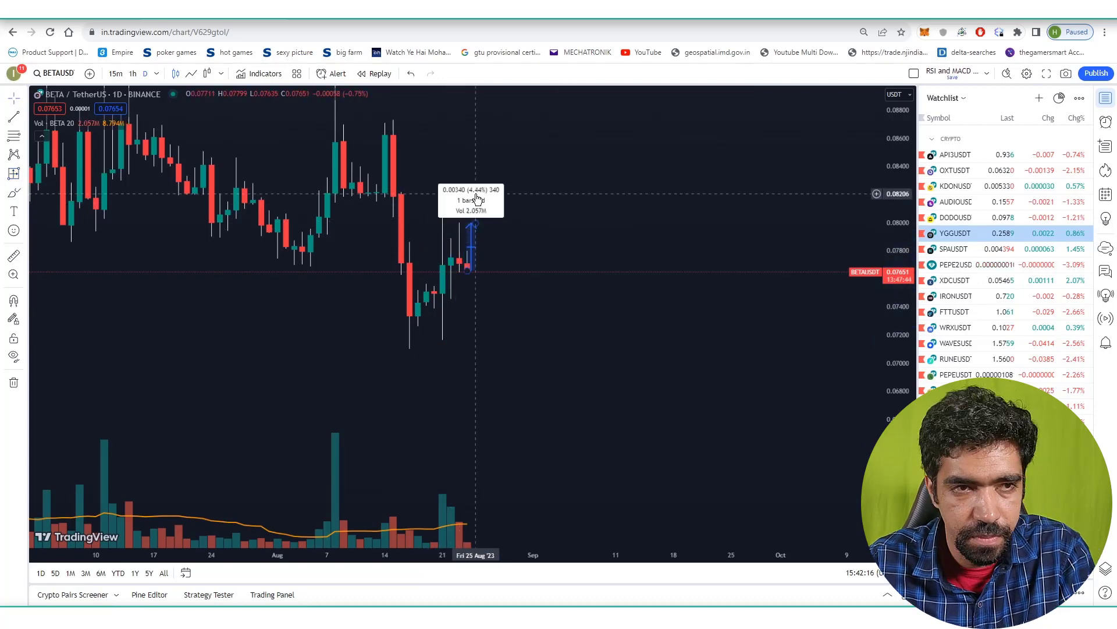
click(471, 196)
key(Delete)
- Measure the mid-August price drop from about 0.08721 to about 0.07149 with a Date and Price Range and remove the measurement
click(394, 124)
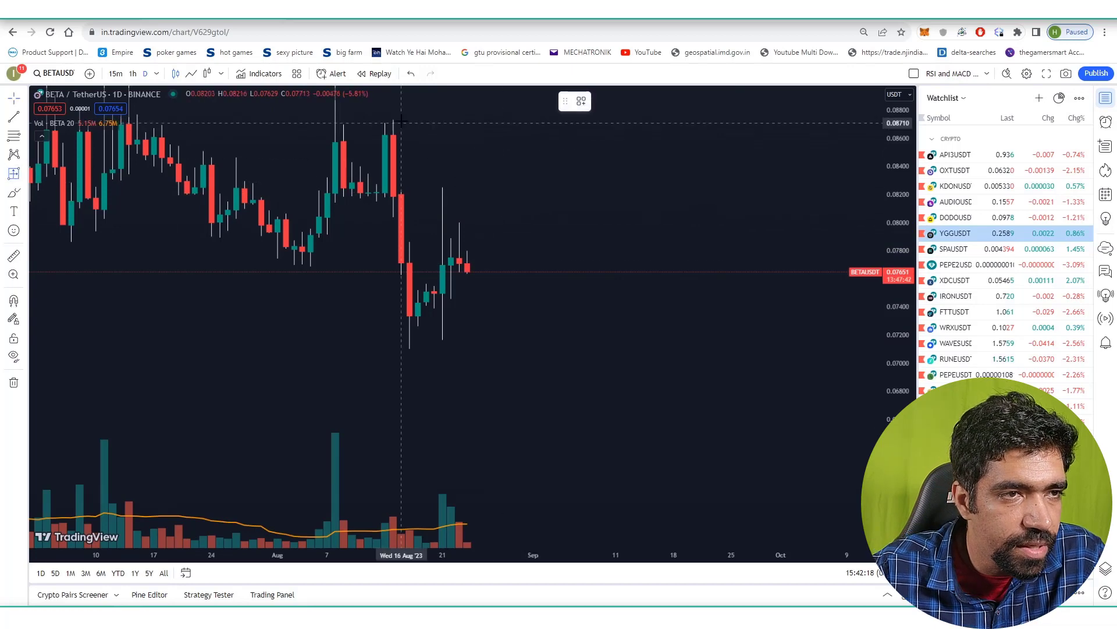
click(412, 357)
key(Delete)
- Measure the early-August price rise from about 0.08146 to about 0.09012 with a Date and Price Range and remove the measurement
drag(415, 347, 496, 449)
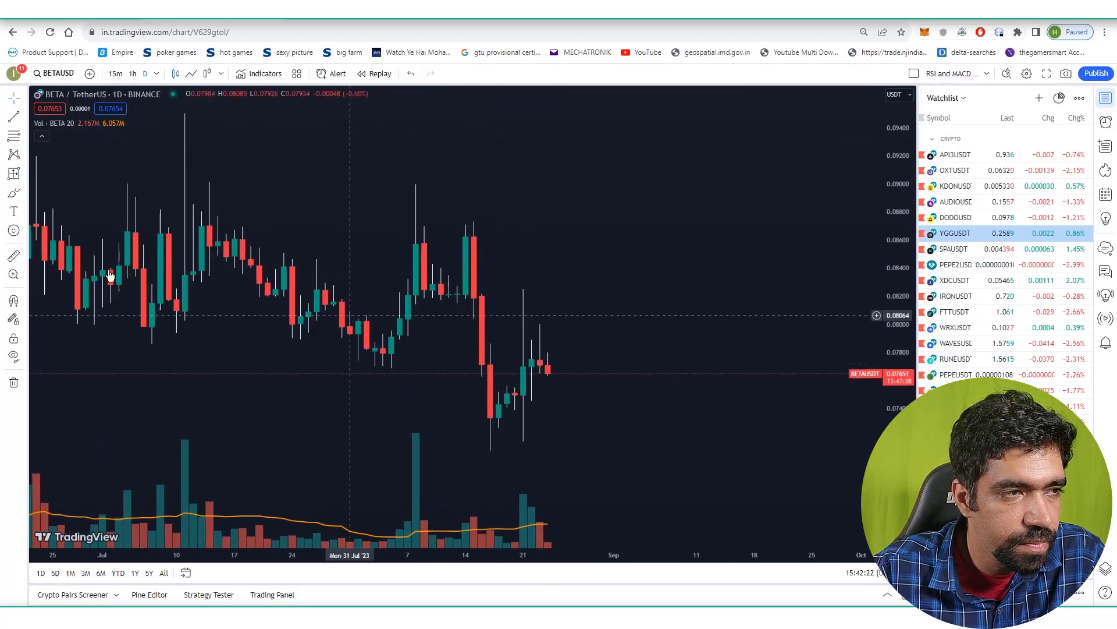
click(12, 175)
click(424, 303)
click(441, 182)
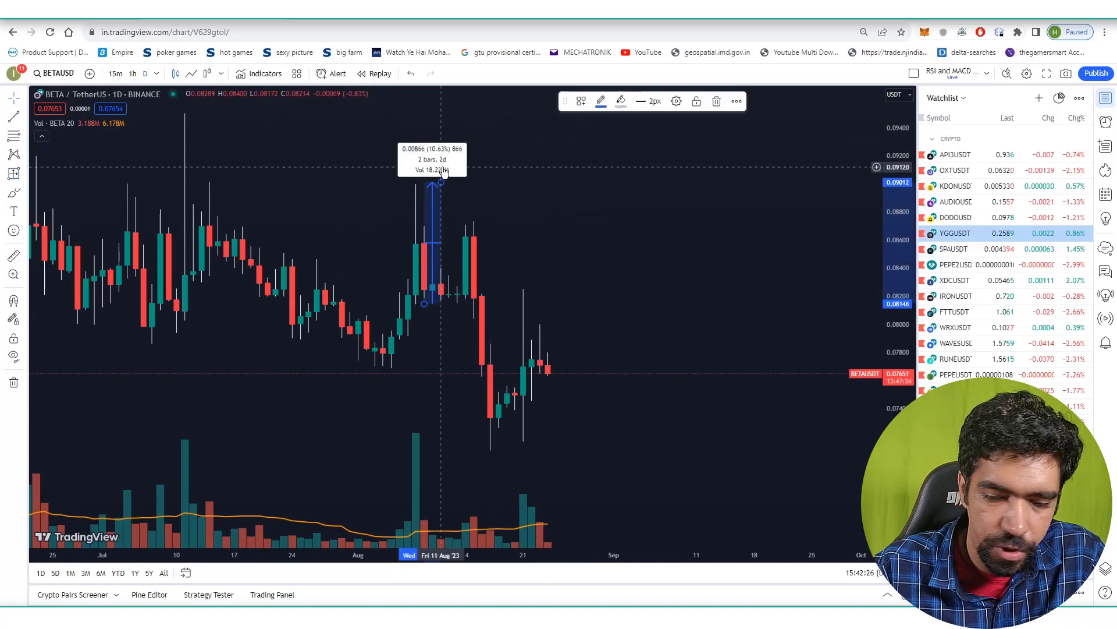
key(Delete)
- Examine the longer BETA/TetherUS price history since late 2022 against the horizontal lines at 0.05000 and 0.10000
scroll(519, 197, down, 5)
scroll(658, 217, up, 4)
drag(656, 248, 668, 200)
scroll(668, 201, down, 5)
drag(579, 233, 567, 280)
drag(905, 165, 898, 436)
scroll(774, 315, down, 2)
scroll(746, 282, up, 3)
drag(725, 272, 700, 263)
scroll(701, 259, down, 6)
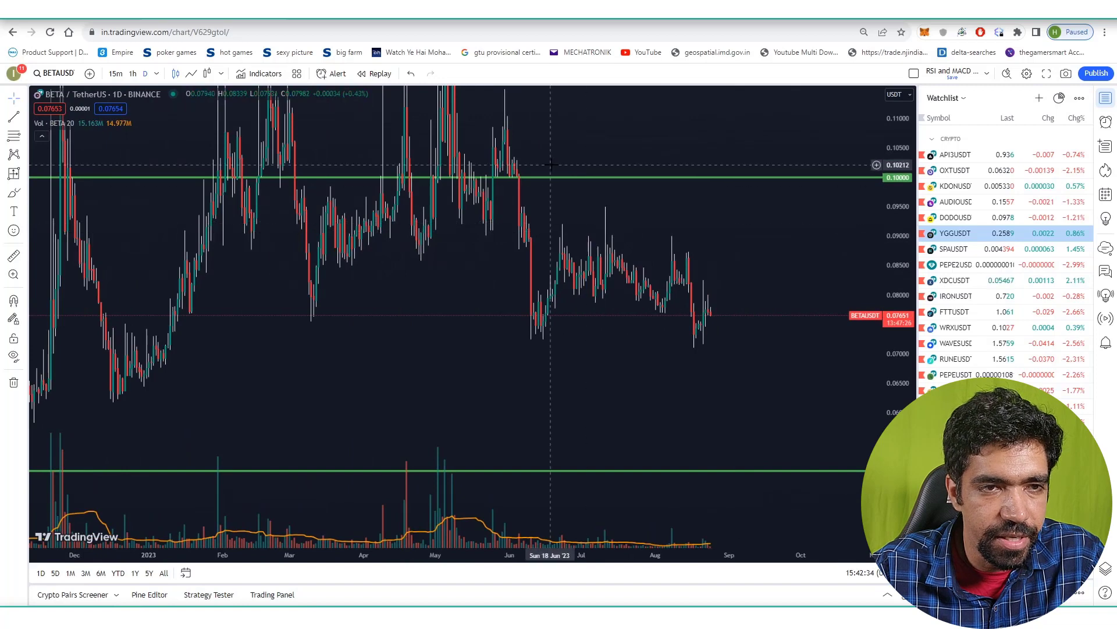
scroll(668, 233, up, 3)
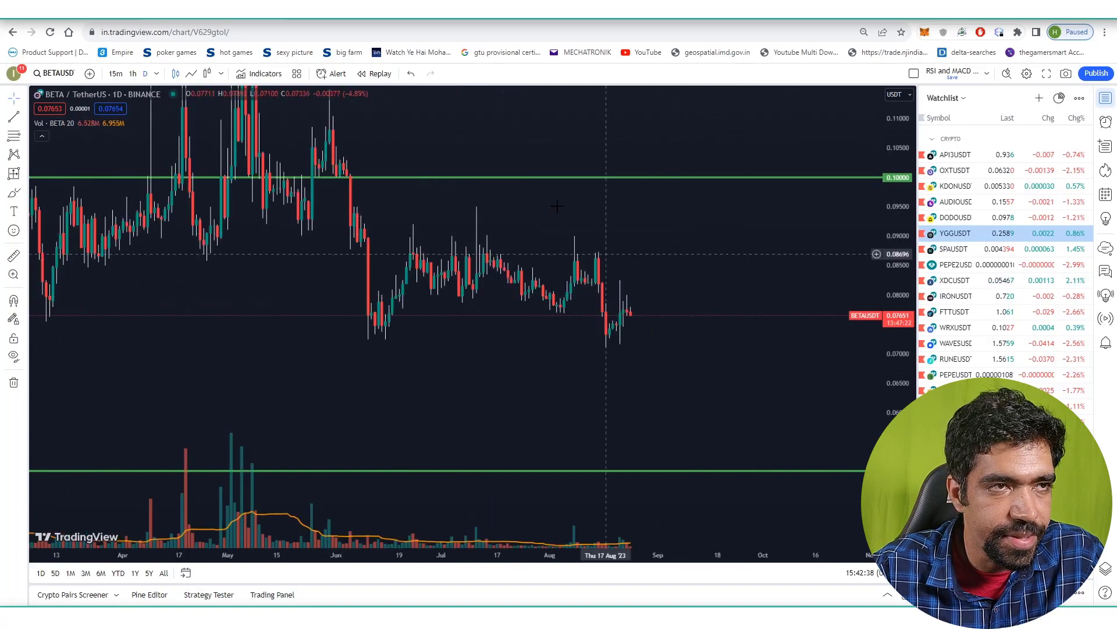
- Switch to Bitsgap and review the exchange, pair and investment settings in the Create GRID Bot form
click(465, 18)
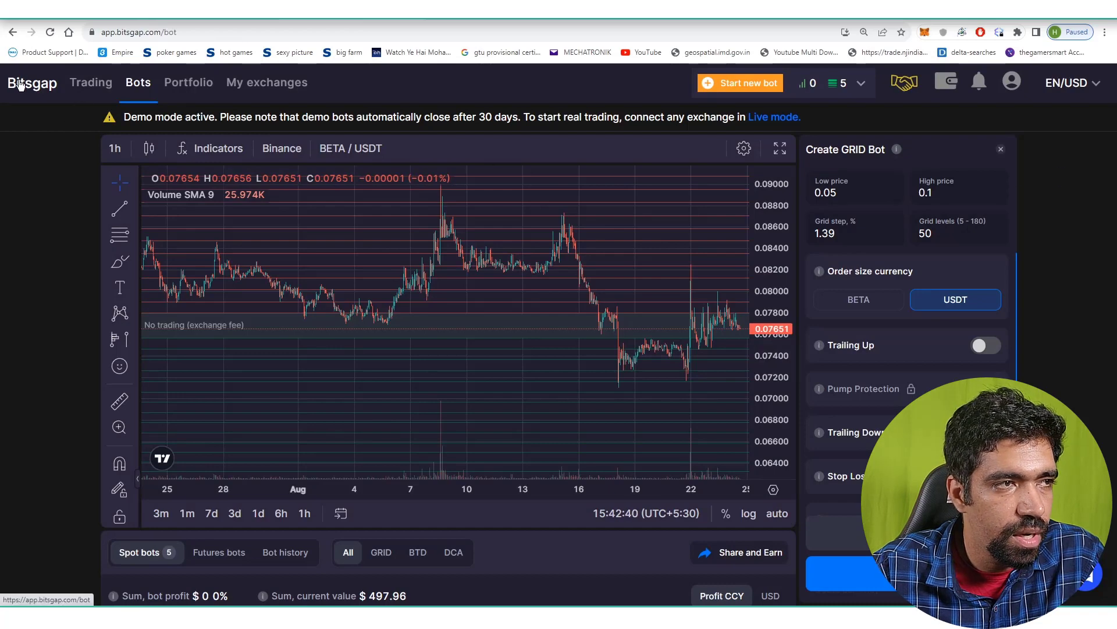
click(1012, 82)
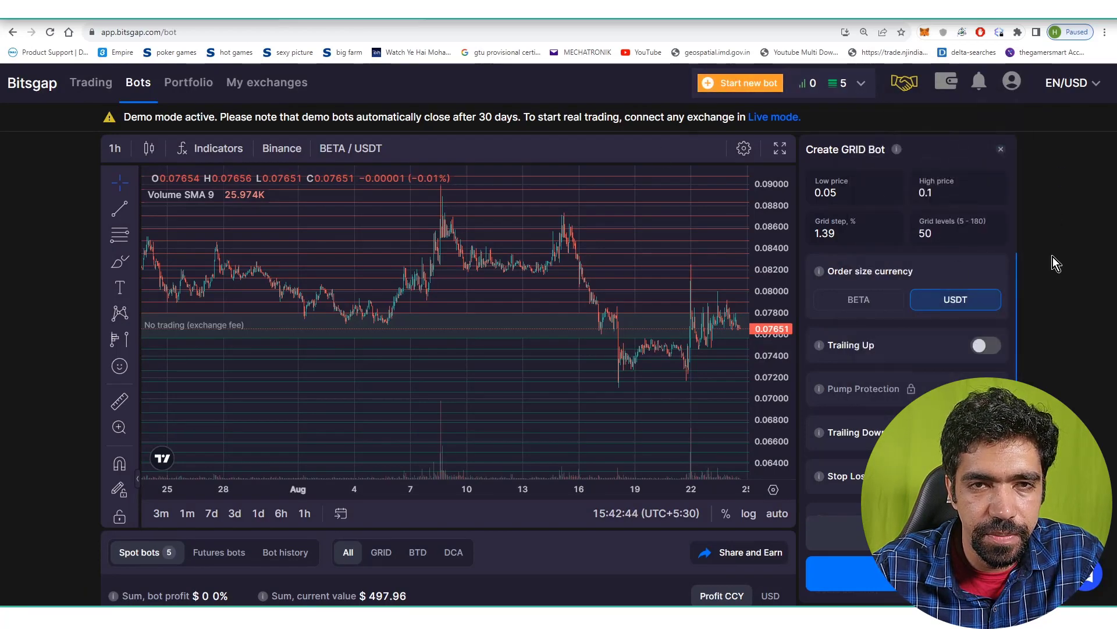
scroll(953, 232, up, 3)
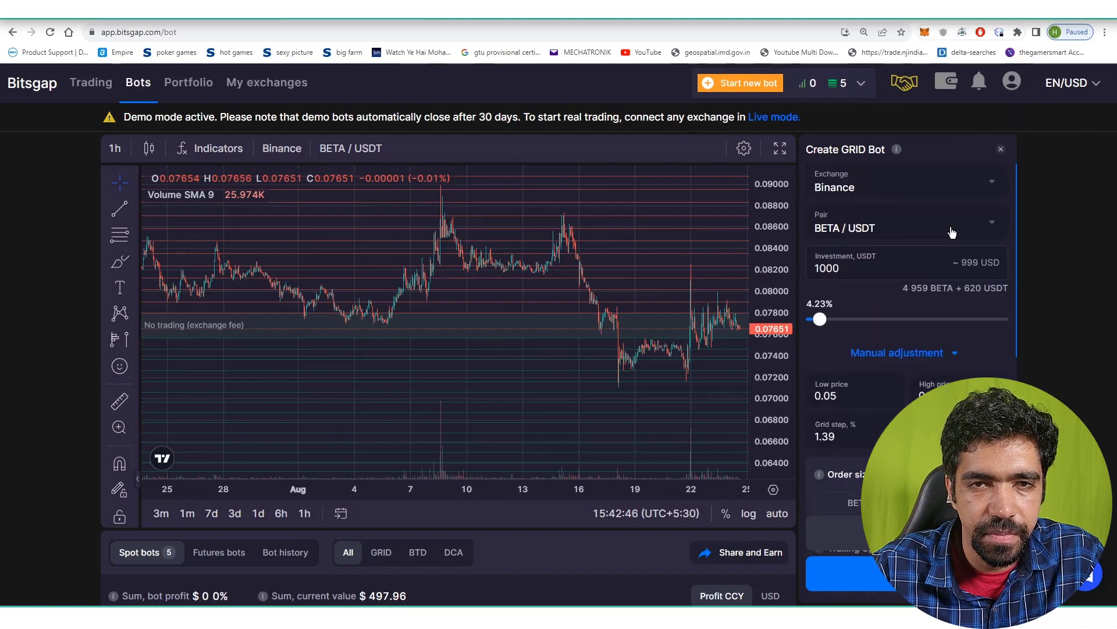
- Look up the exchanges listed in Beta Finance's markets on CoinMarketCap and switch back to its TradingView chart
key(ctrl+Tab)
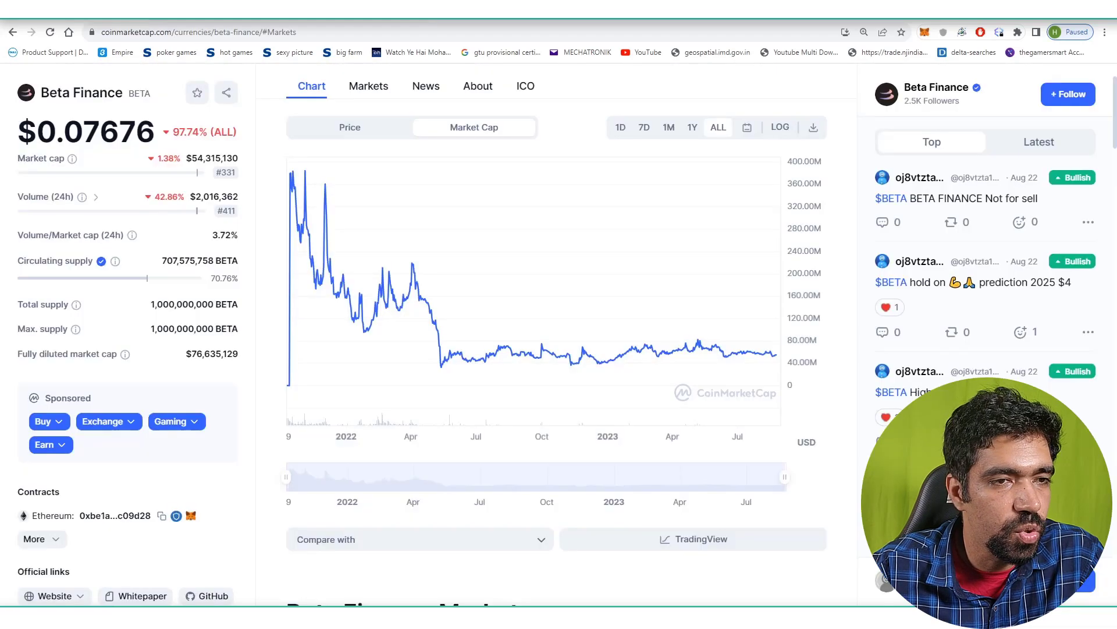
click(366, 94)
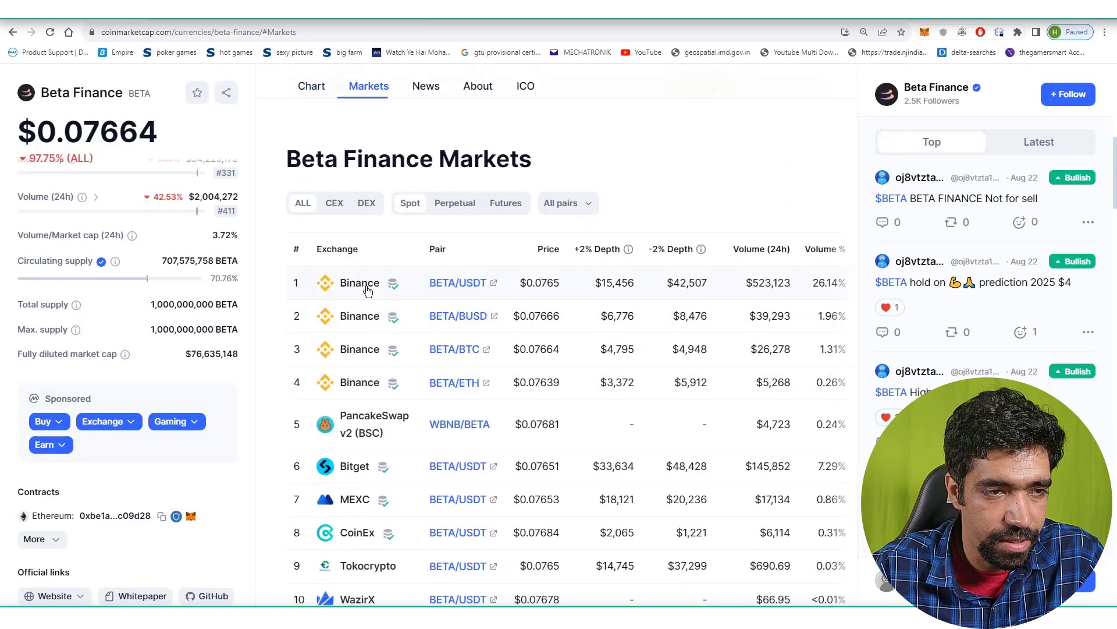
click(224, 20)
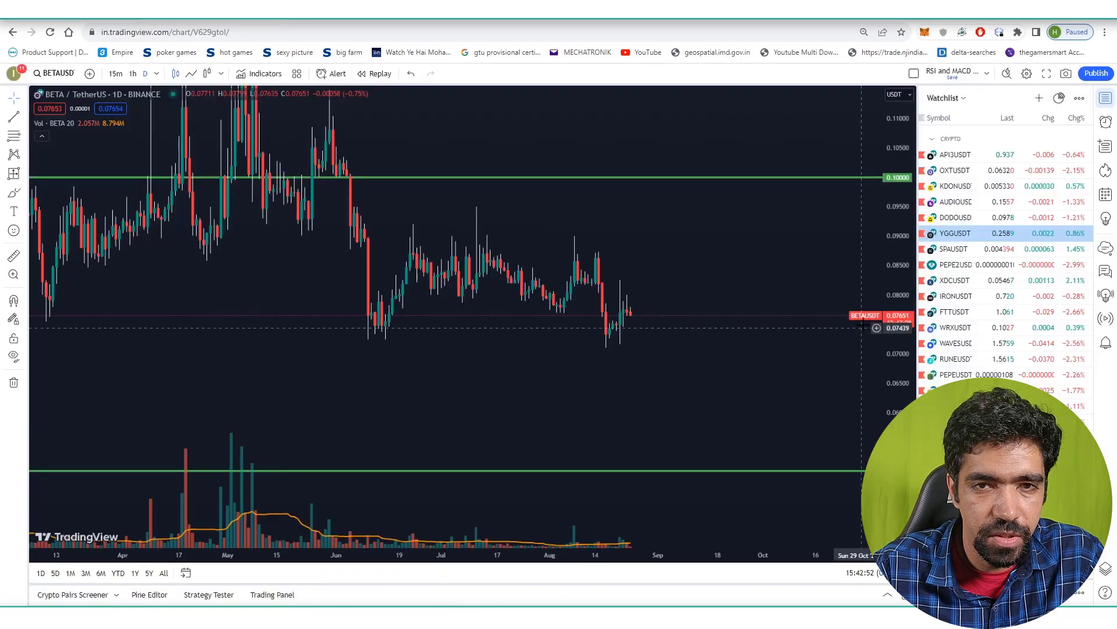
- Return to Bitsgap and view the GRID bot's list of trading pairs, keeping BETA / USDT selected
key(ctrl+Tab)
click(854, 233)
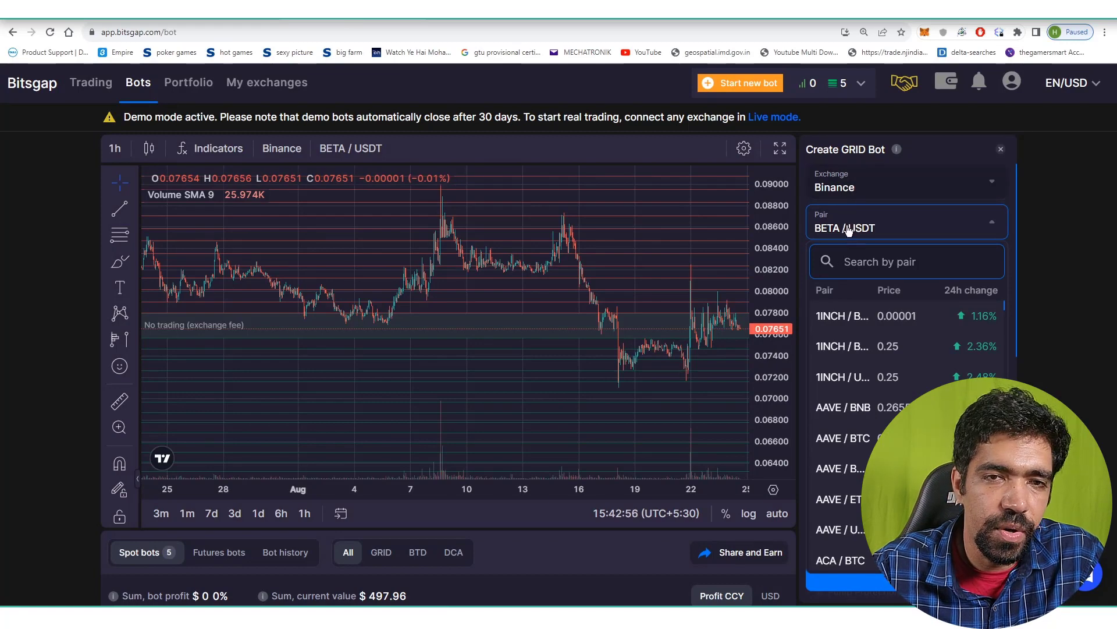
click(1038, 259)
- Clear the investment amount in the Create GRID Bot form
double_click(838, 269)
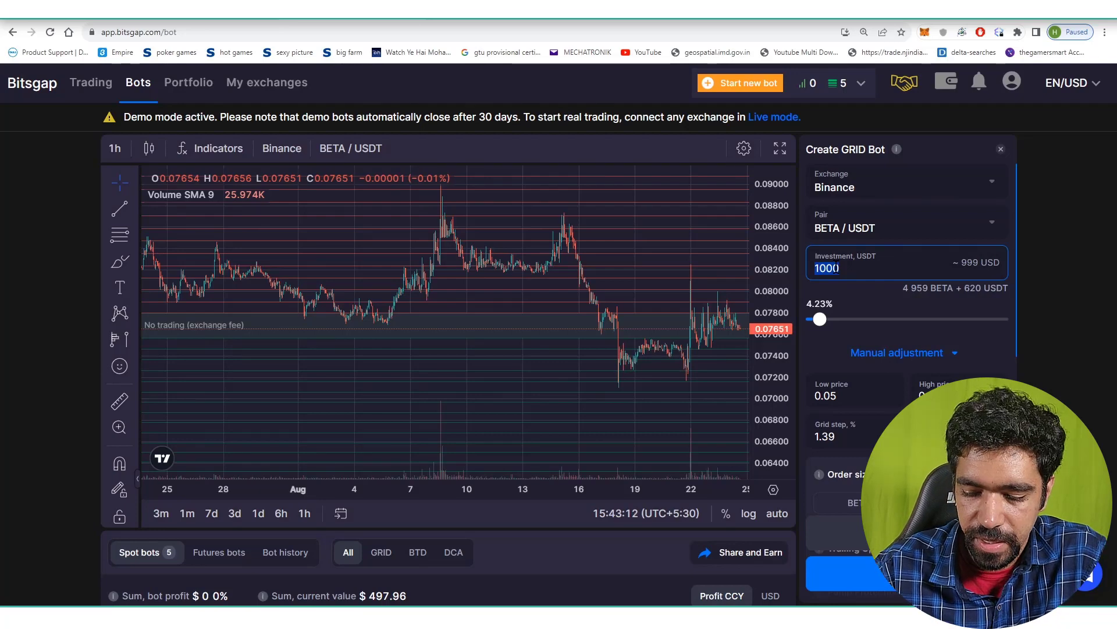
key(BackSpace)
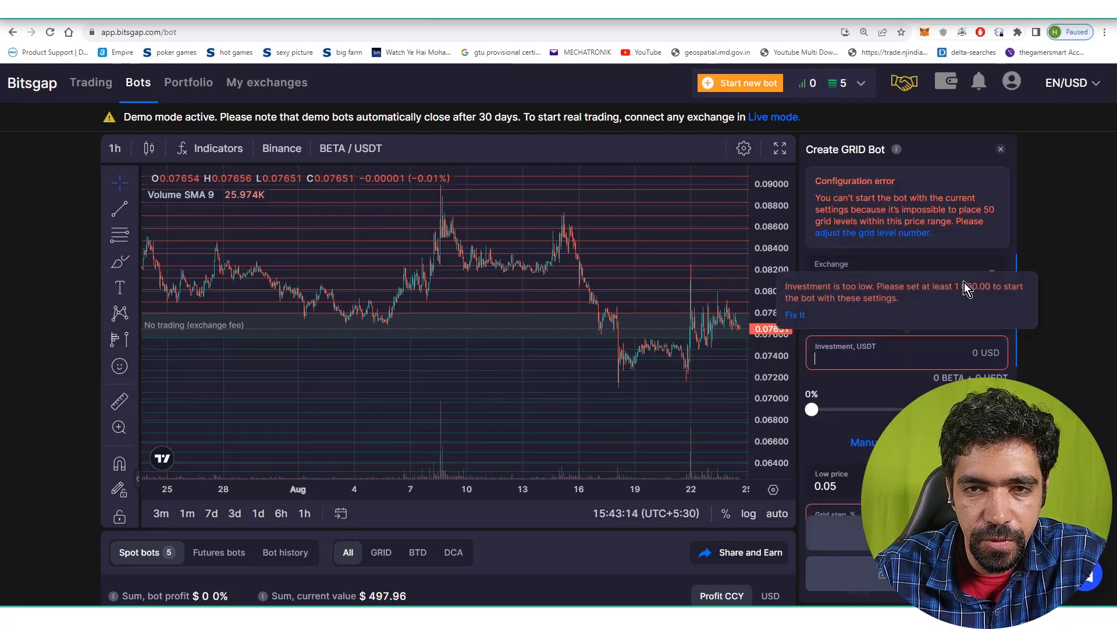
click(1061, 309)
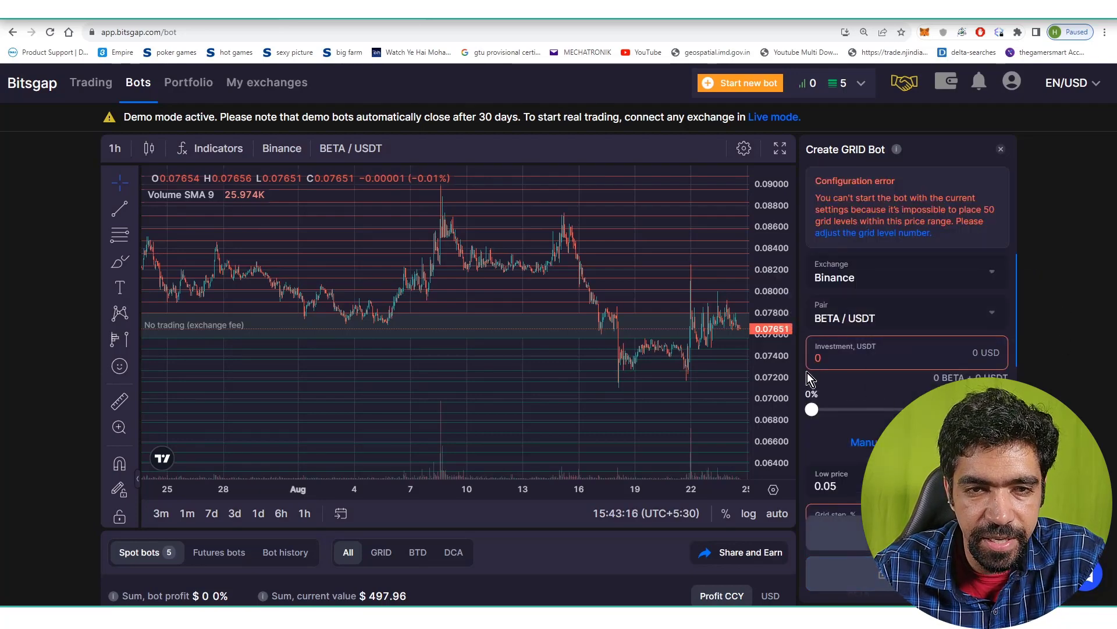
- Compare the GRID bot's low price and high price lines on the chart with the values in its manual adjustment settings
drag(768, 292, 762, 363)
scroll(682, 338, down, 2)
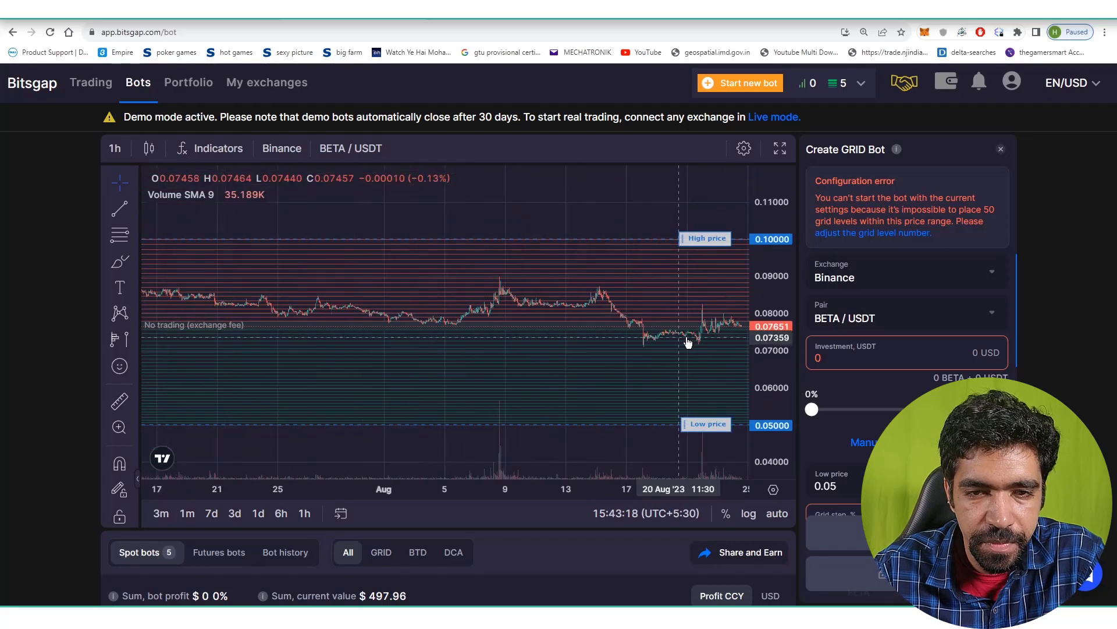
click(896, 441)
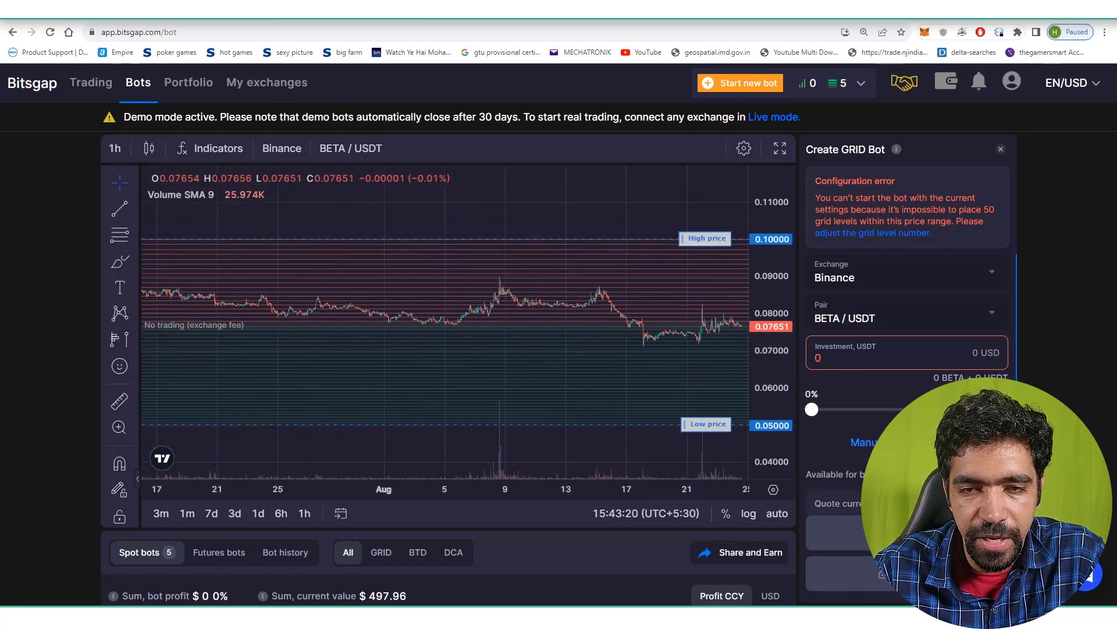
scroll(908, 350, down, 2)
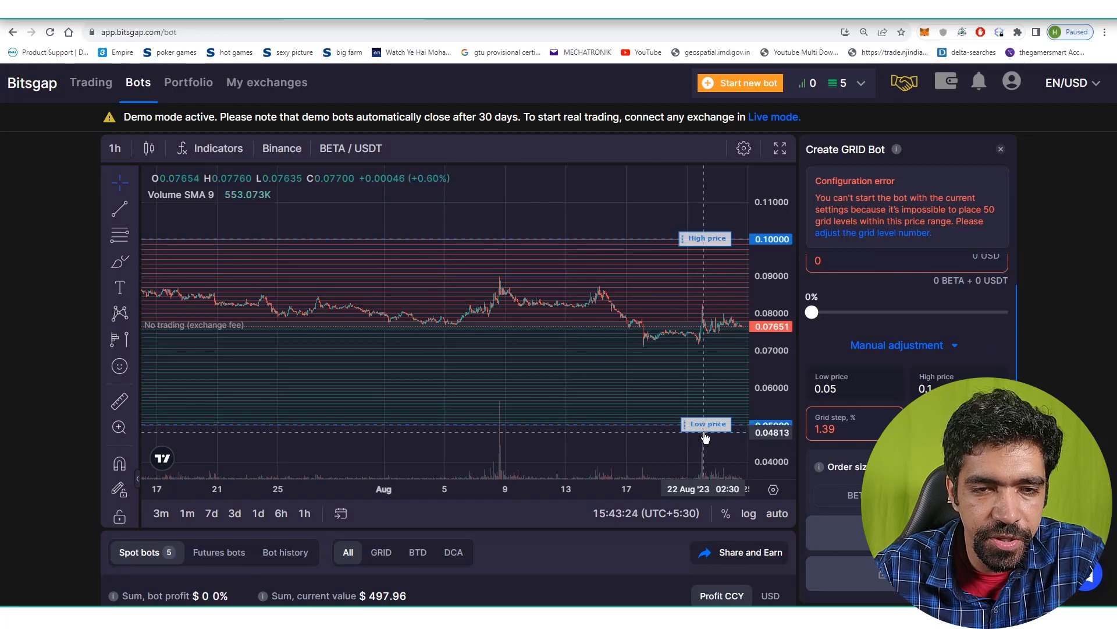
double_click(930, 388)
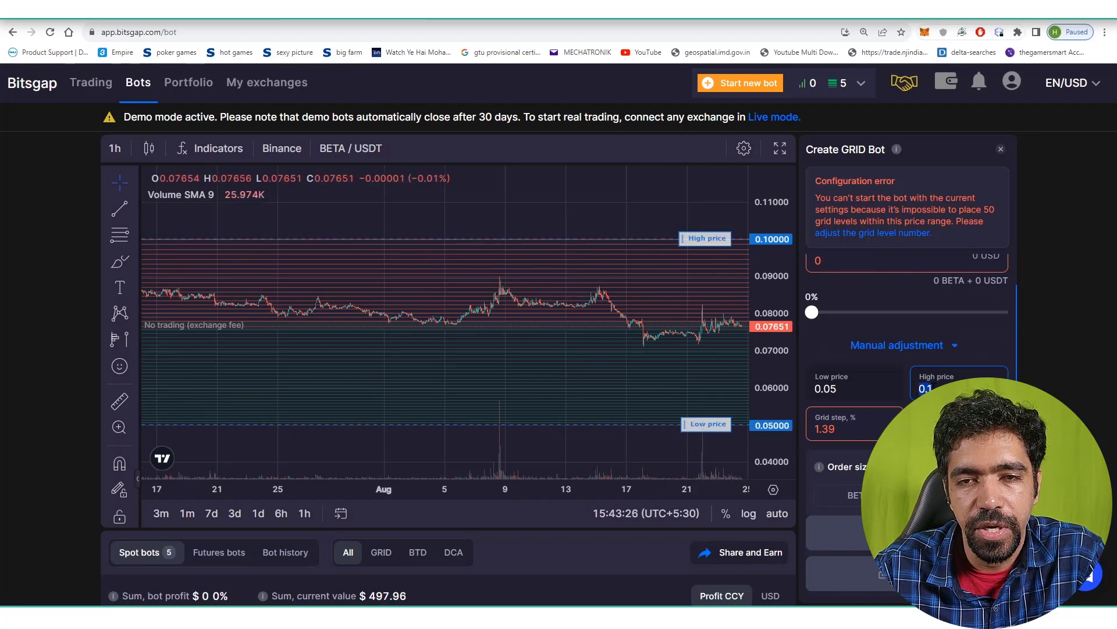
click(955, 424)
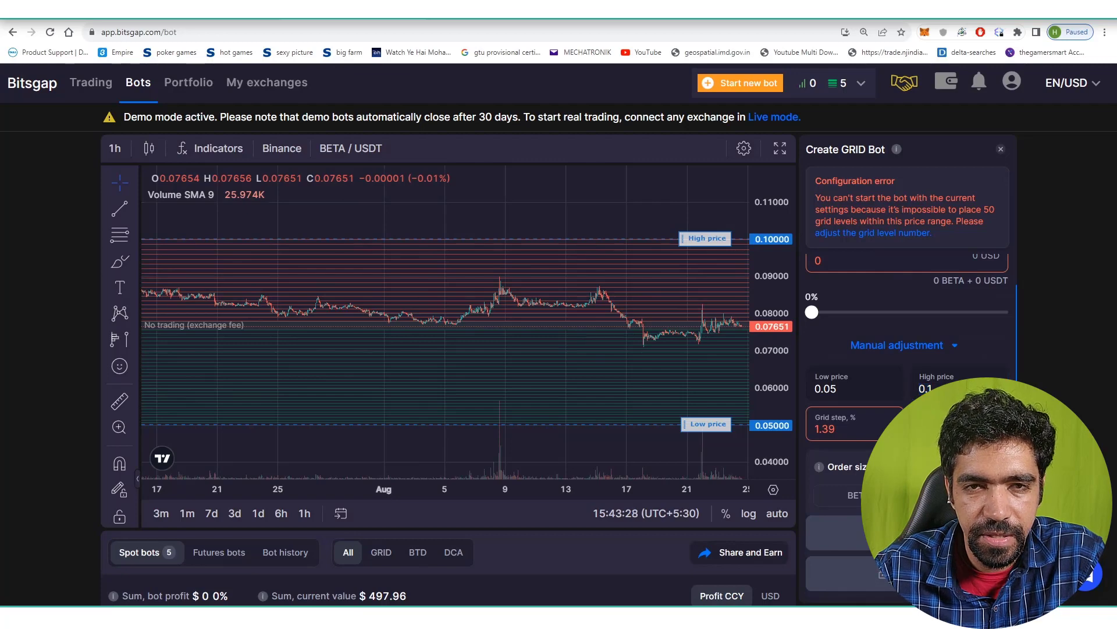
- Set the GRID bot's investment to 1000 USDT and run a backtest for BETA / USDT
drag(823, 260, 793, 256)
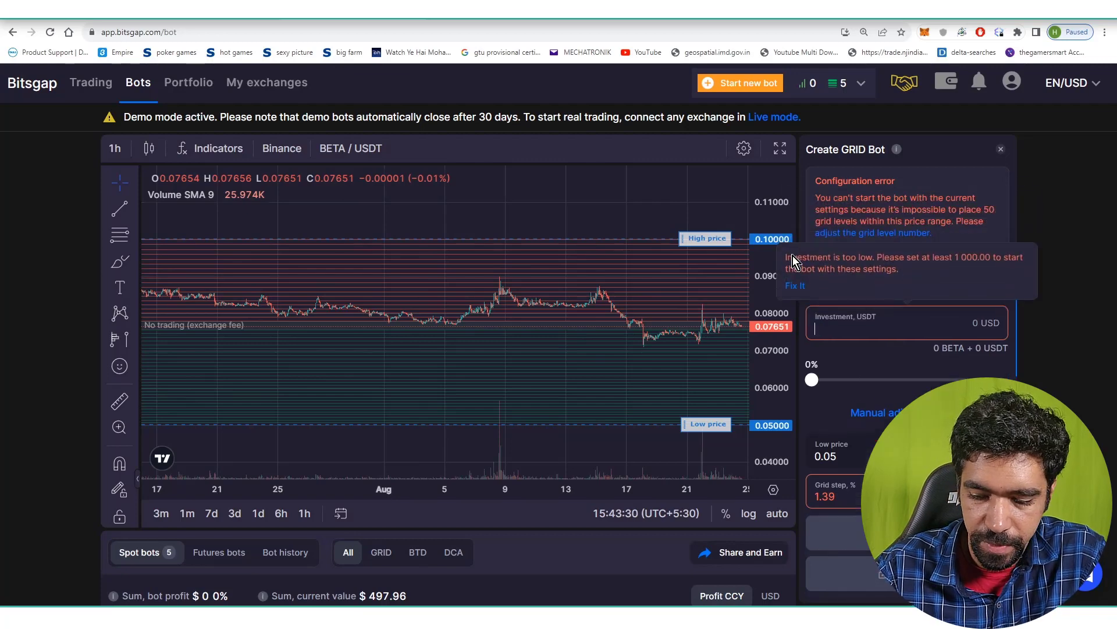
text(1000)
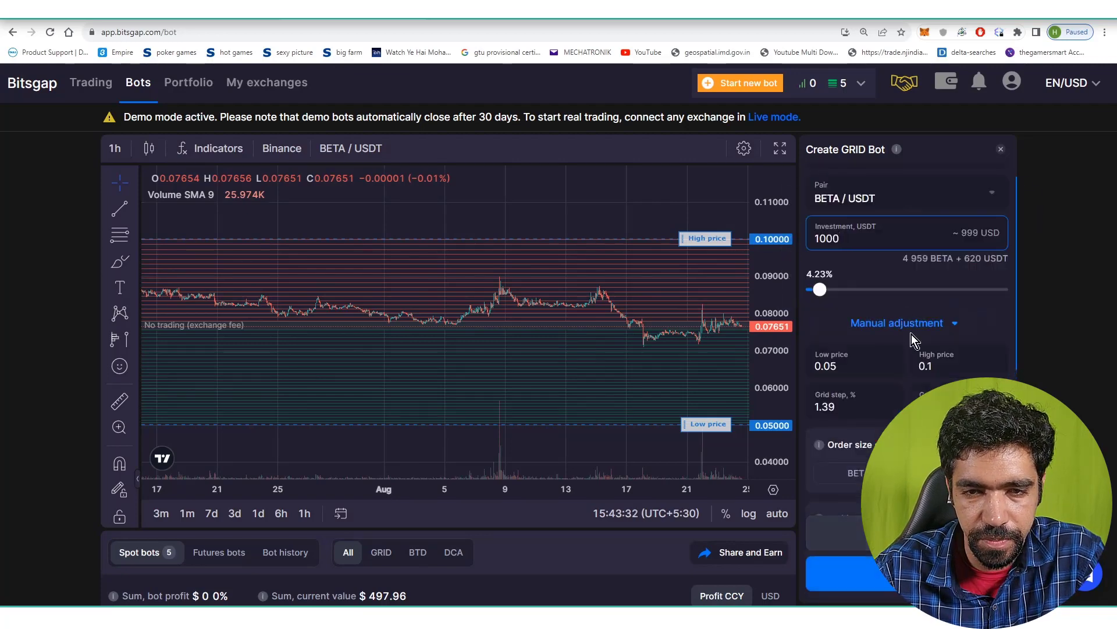
scroll(906, 349, down, 5)
click(873, 533)
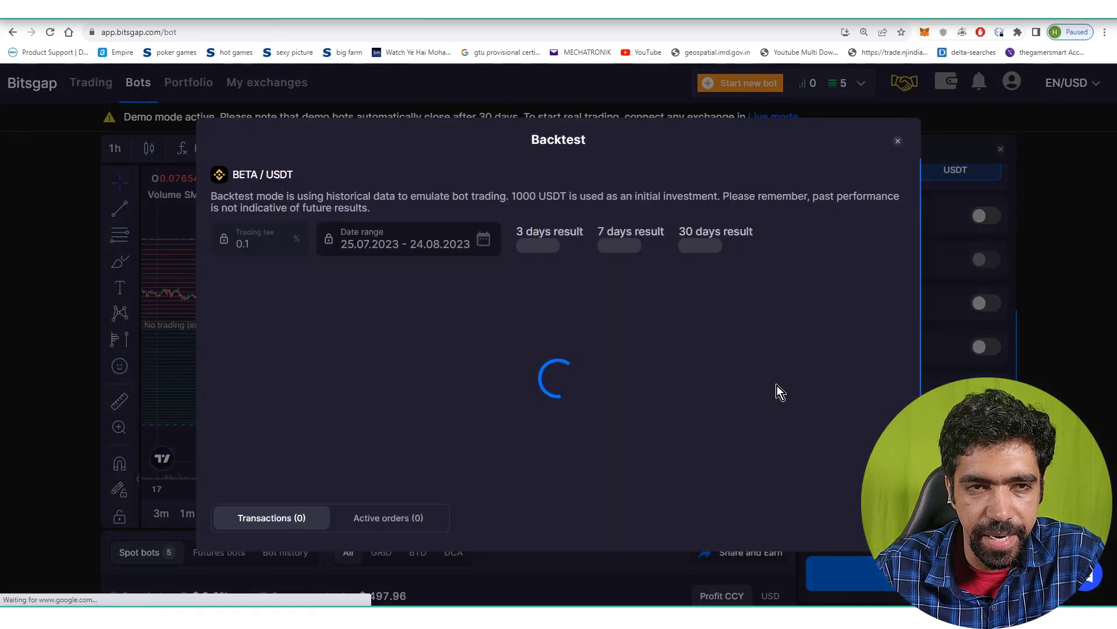
- Examine the simulated trades across August on the 1000 USDT backtest chart and close the backtest
scroll(611, 307, up, 5)
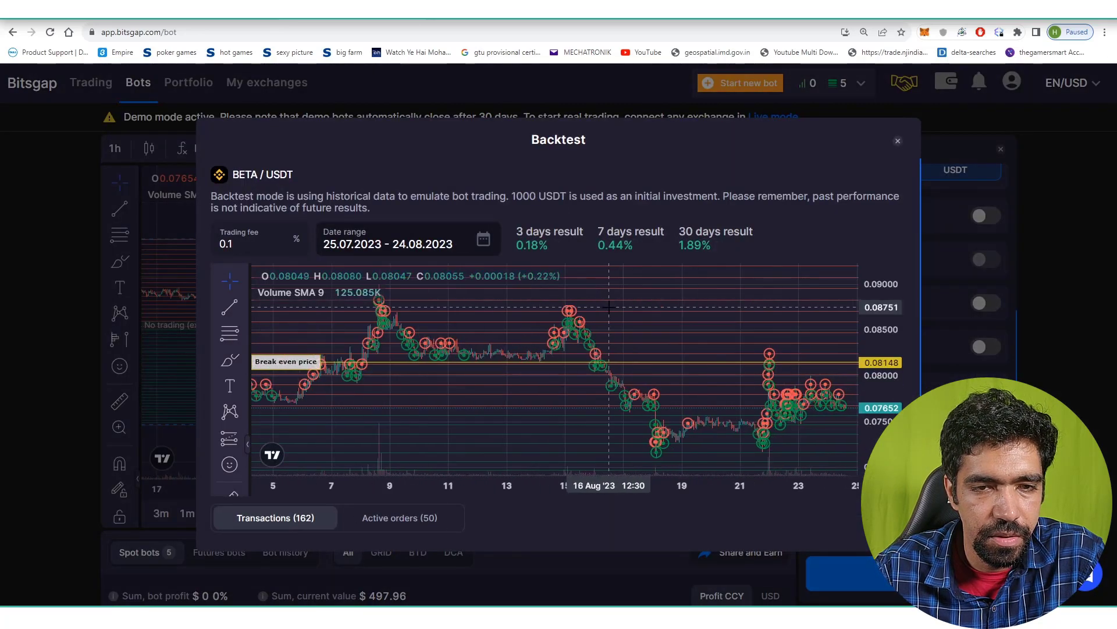
scroll(611, 308, down, 2)
scroll(390, 338, down, 3)
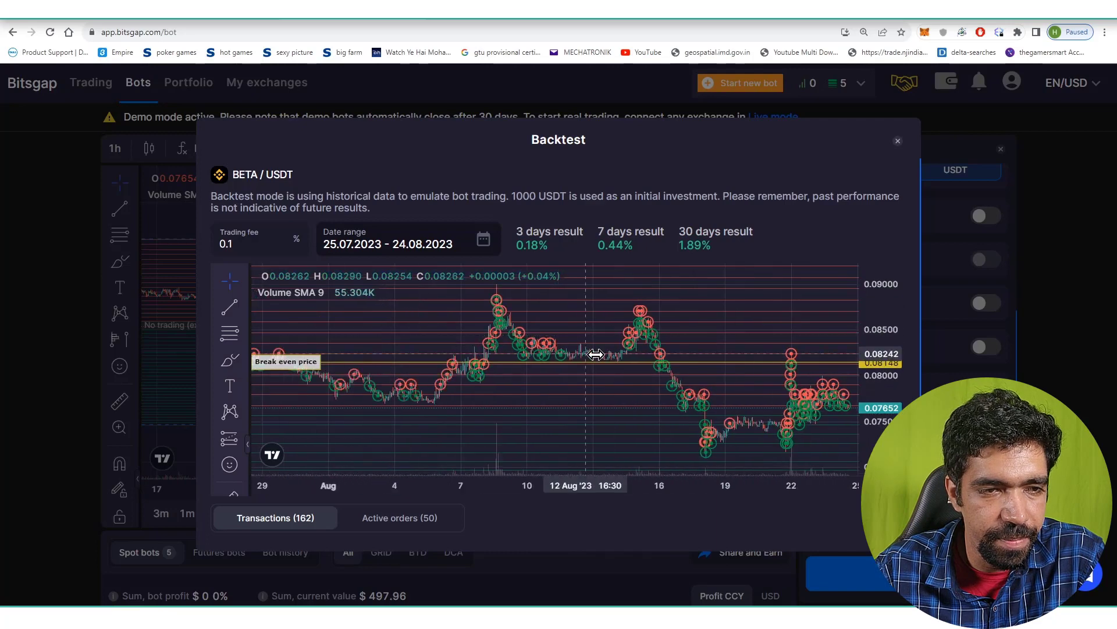
drag(547, 333, 492, 333)
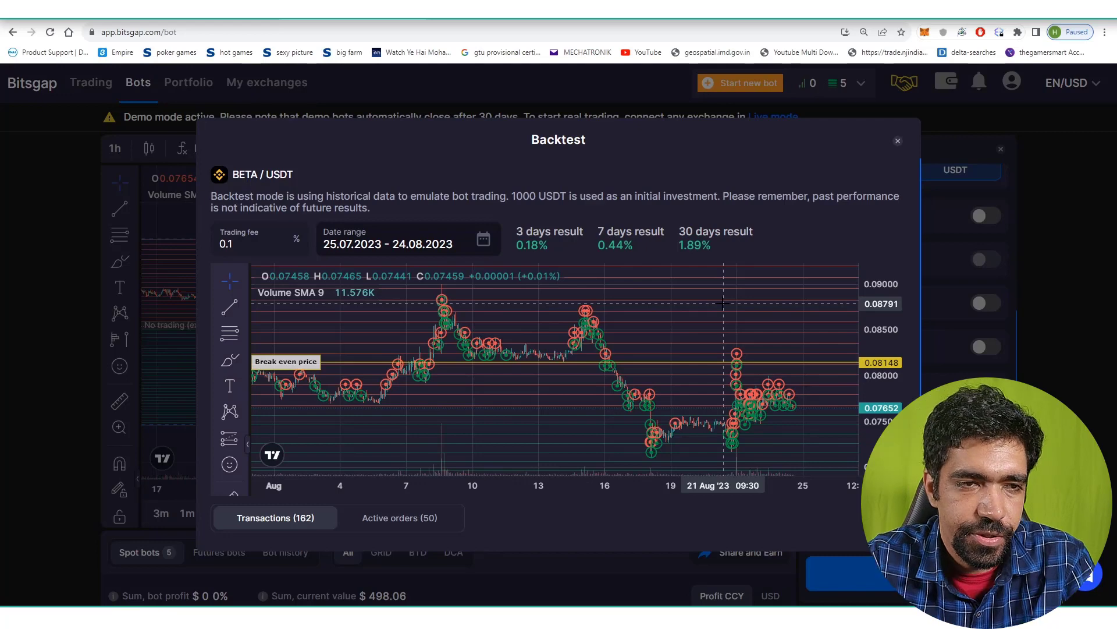
click(897, 142)
- Configure the GRID bot with 100 grid levels and a 2000 USDT investment, and run the backtest again to check its 30-day result
scroll(912, 308, up, 5)
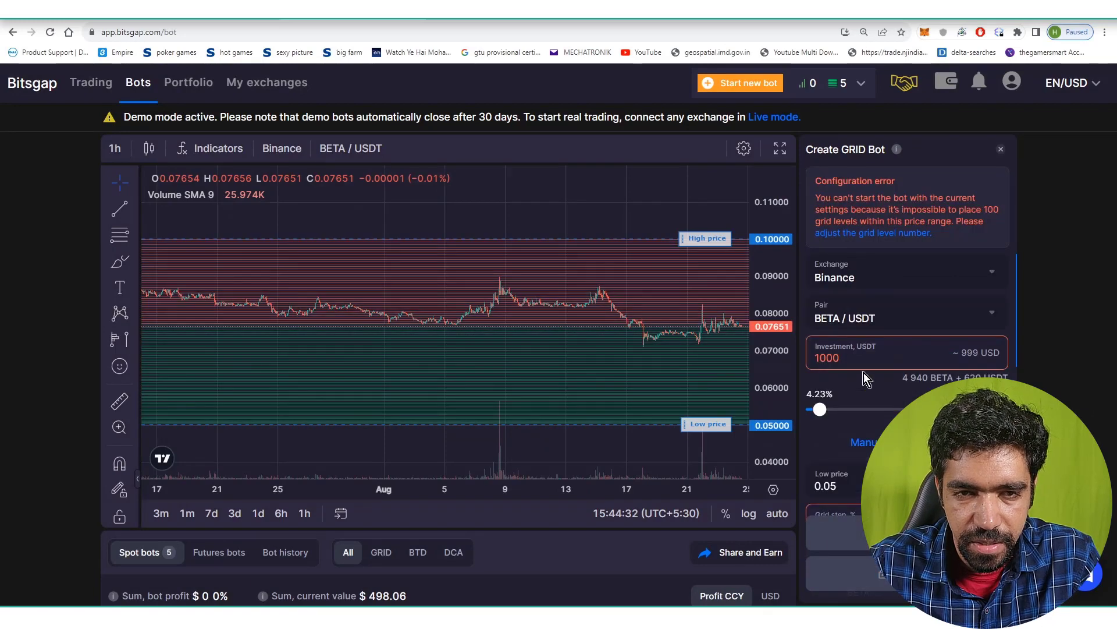
double_click(851, 362)
text(2000)
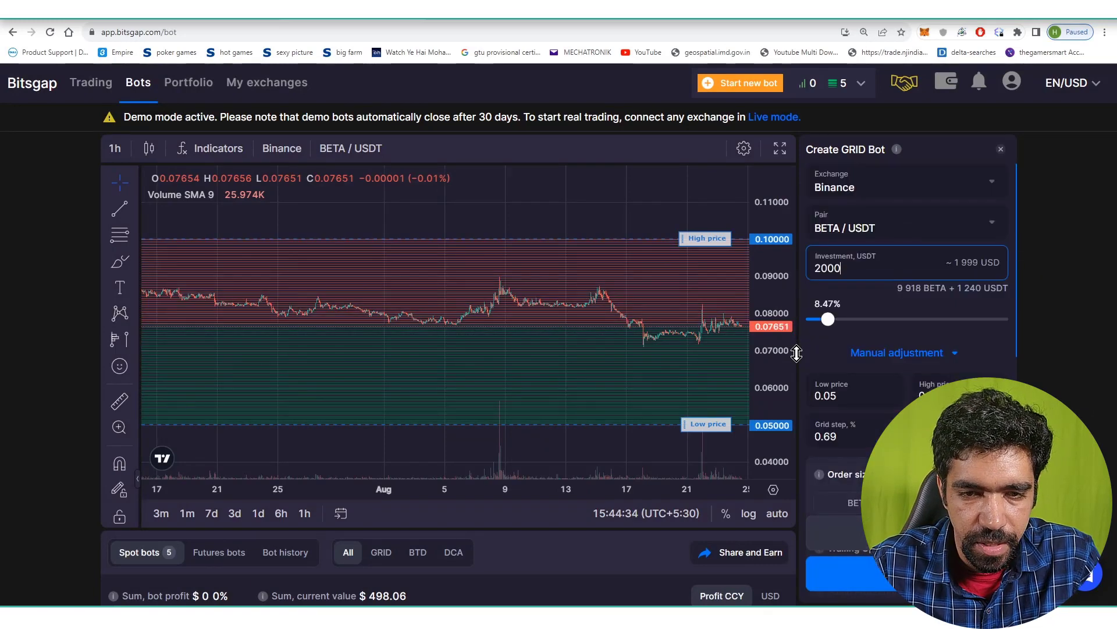
click(906, 532)
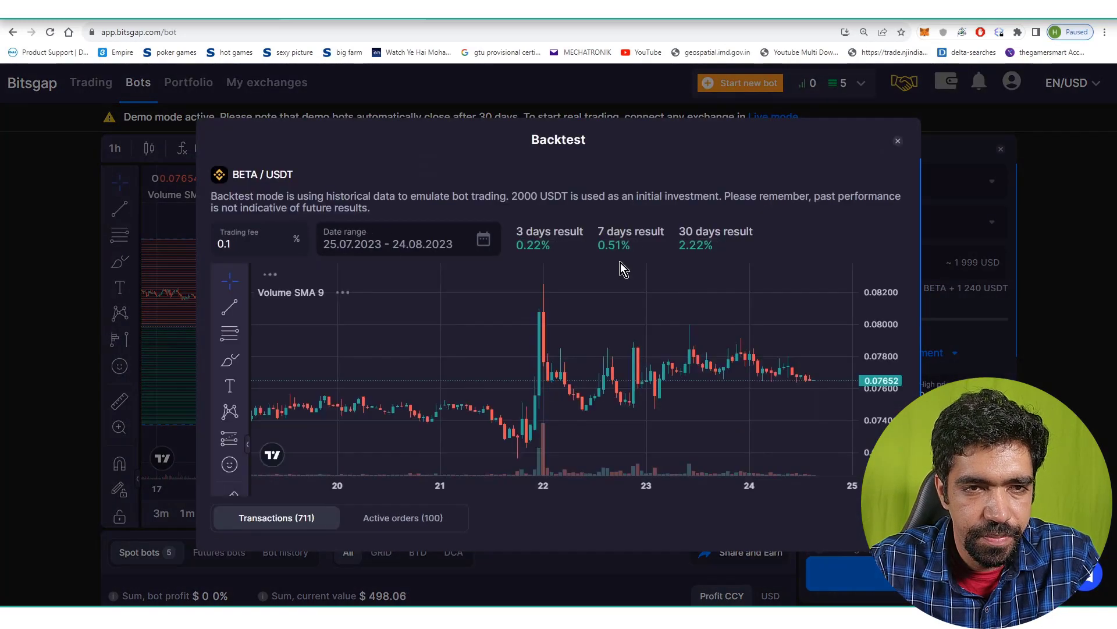
drag(675, 245, 700, 247)
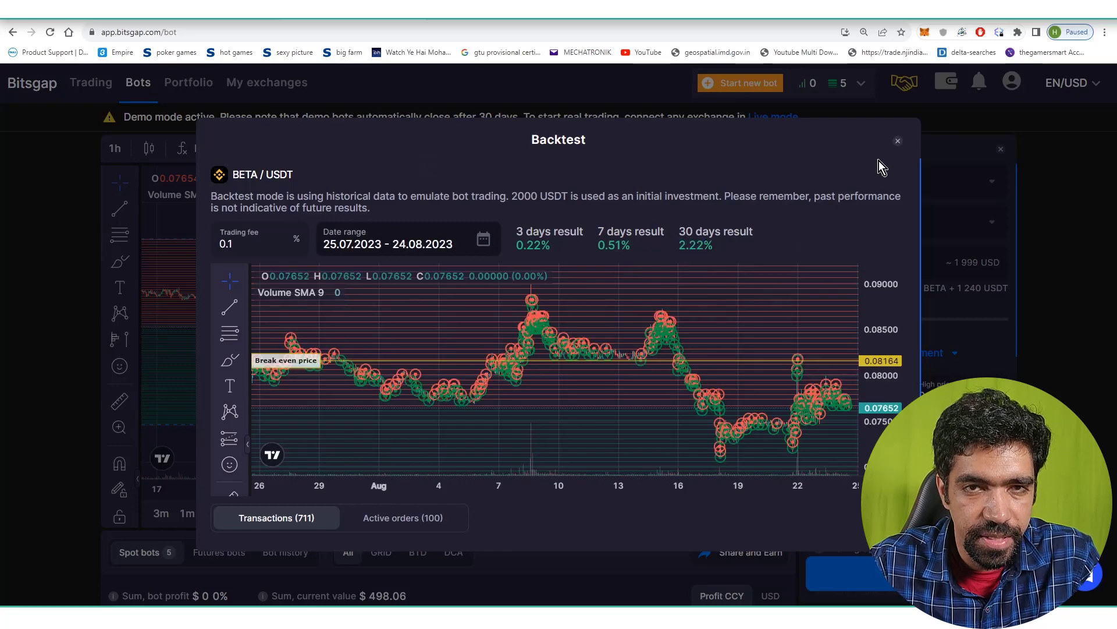
- Reduce the GRID bot to 25 grid levels, rerun the backtest with the 2000 USDT investment, and close its result
click(898, 141)
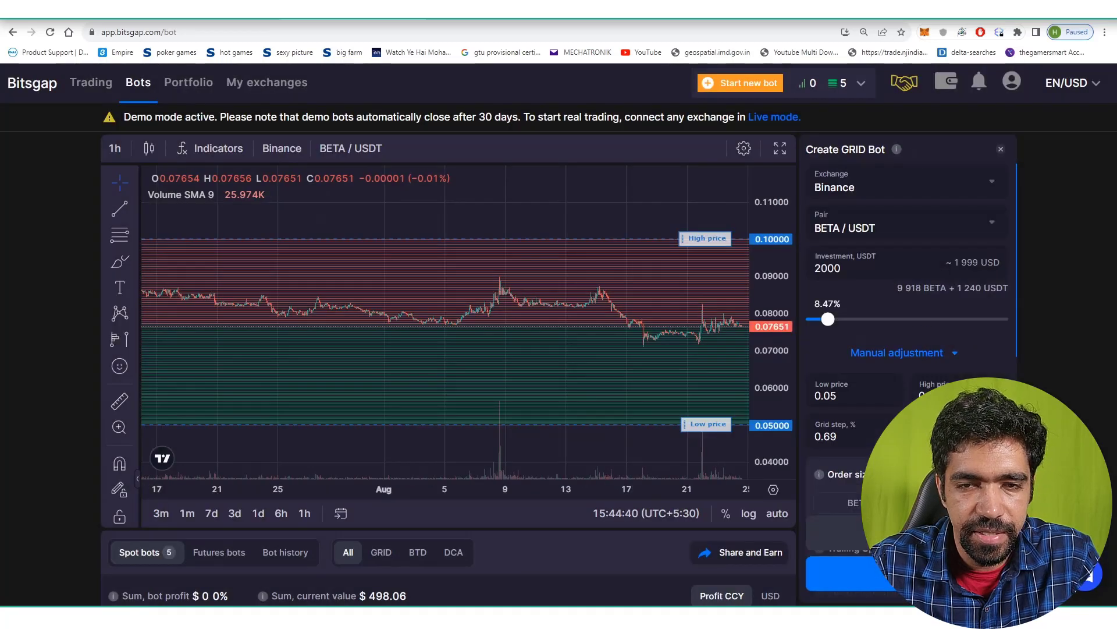
click(822, 533)
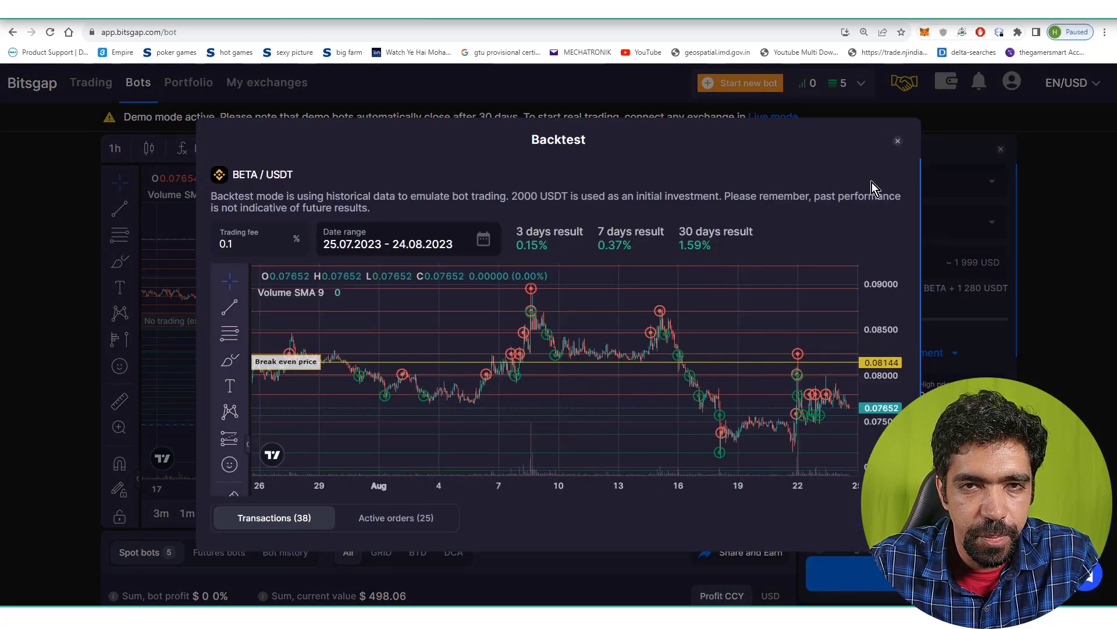
click(898, 142)
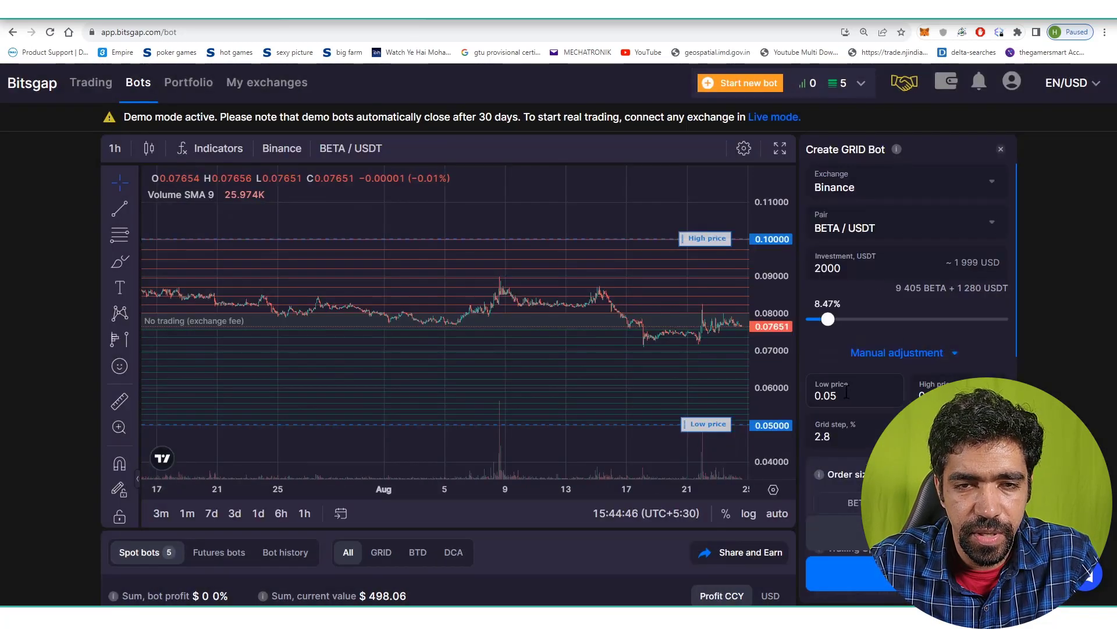
- Review the GRID bot's low price, high price and investment values against a longer stretch of BETA / USDT price history on the chart
drag(838, 396, 807, 393)
drag(946, 395, 916, 395)
click(861, 453)
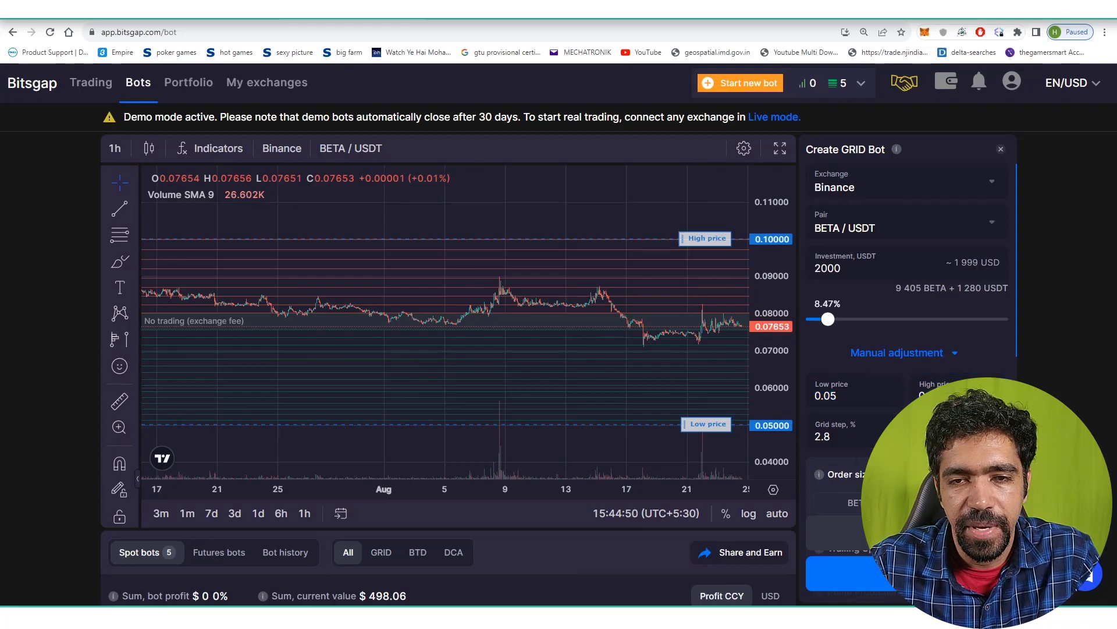
double_click(824, 270)
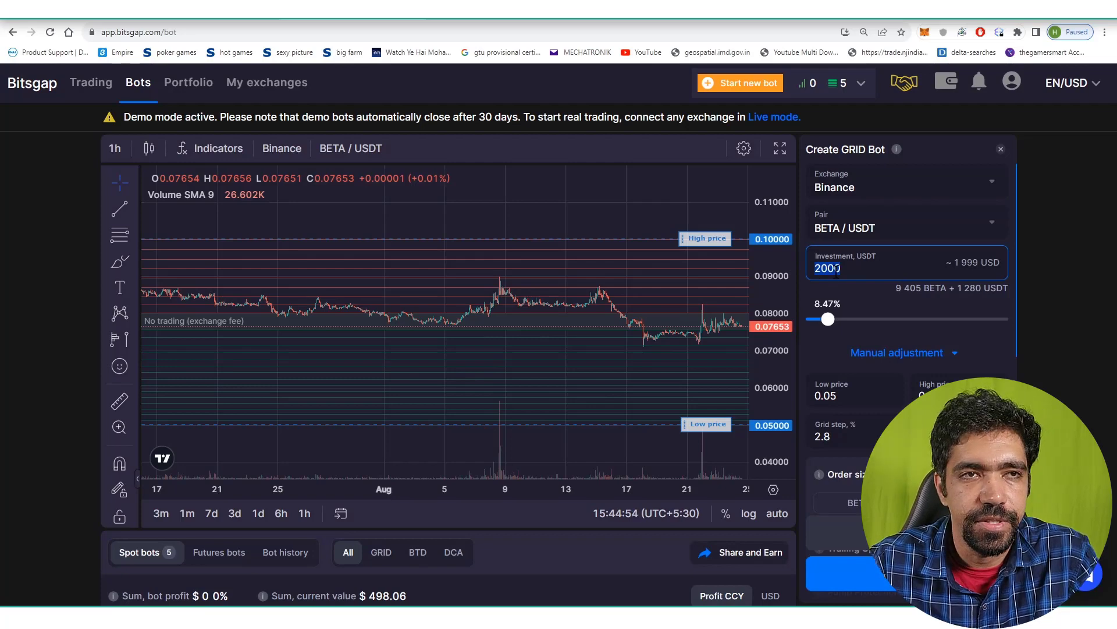
scroll(664, 297, down, 3)
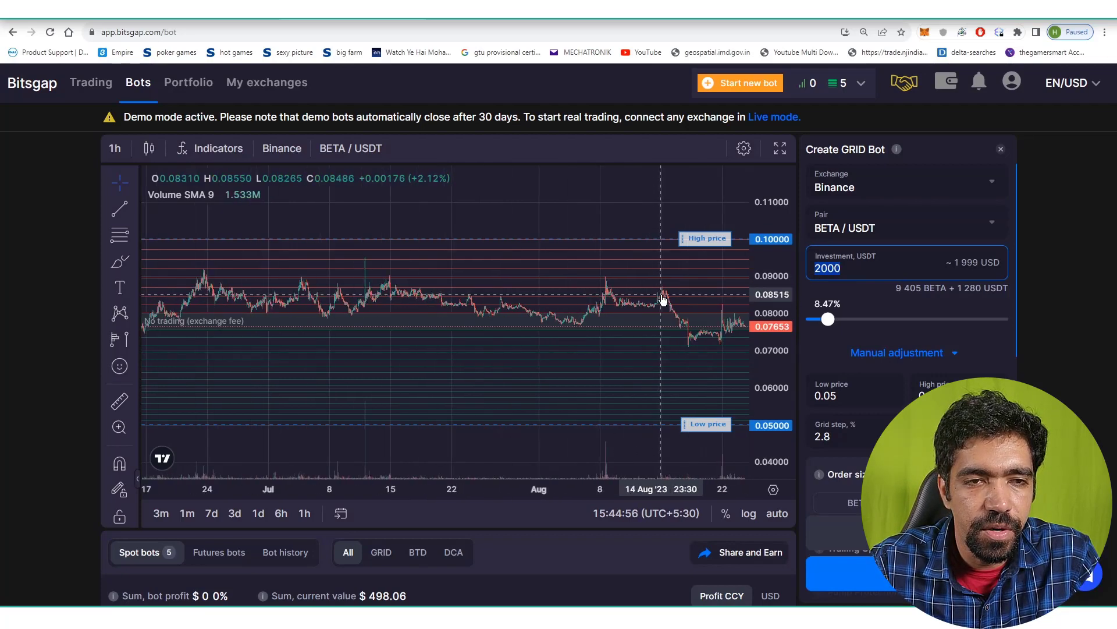